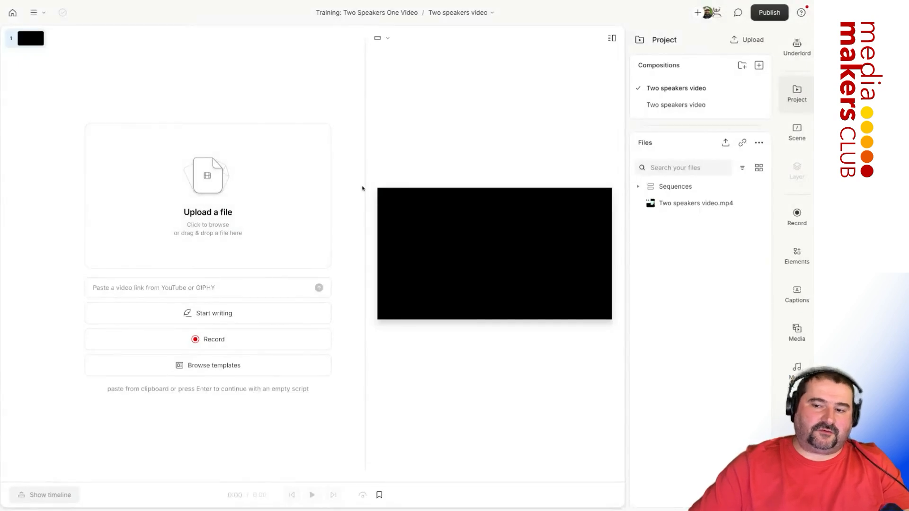
# Step: Rename the uploaded Two speakers video.mp4 file as Zoom Recording
pyautogui.rightClick(678, 209)
pyautogui.click(687, 213)
pyautogui.write('Zoom Recording')
pyautogui.press('Return')
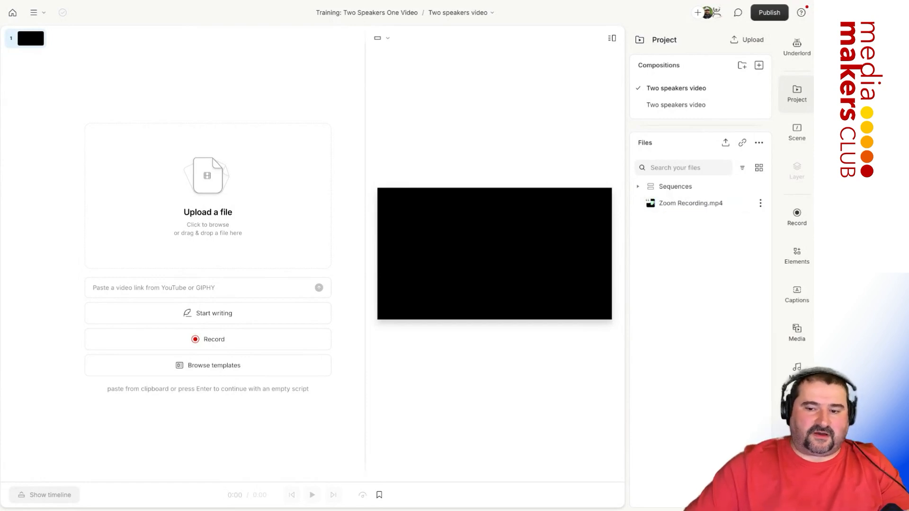
# Step: Preview Zoom Recording.mp4 to check how the two speakers are framed, and close the preview
pyautogui.doubleClick(652, 205)
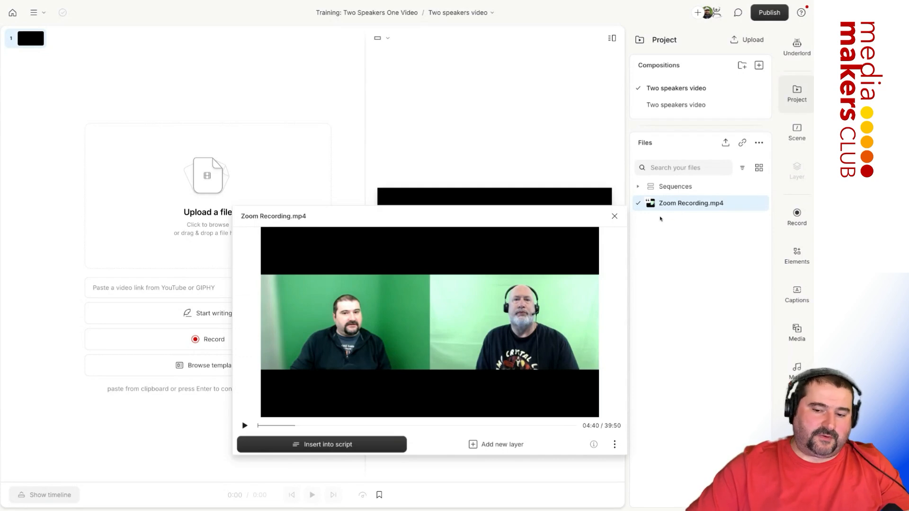
pyautogui.moveTo(652, 204)
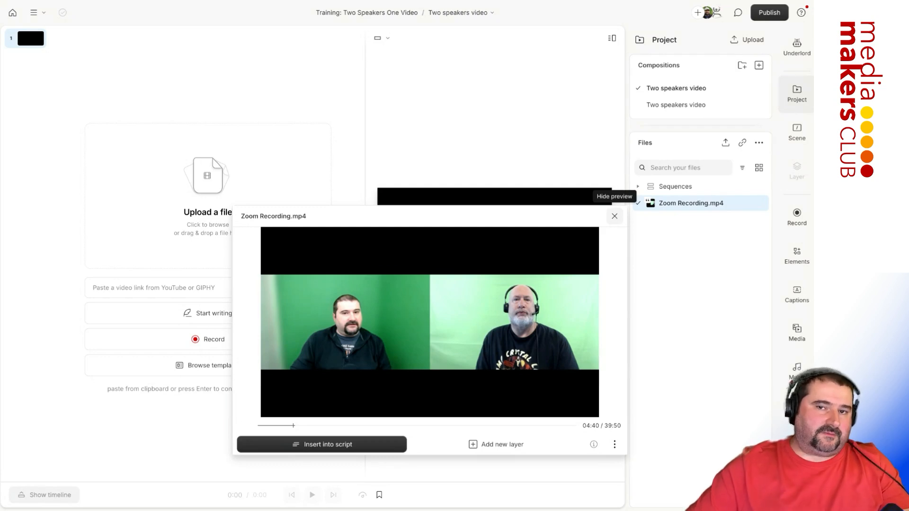
pyautogui.click(614, 216)
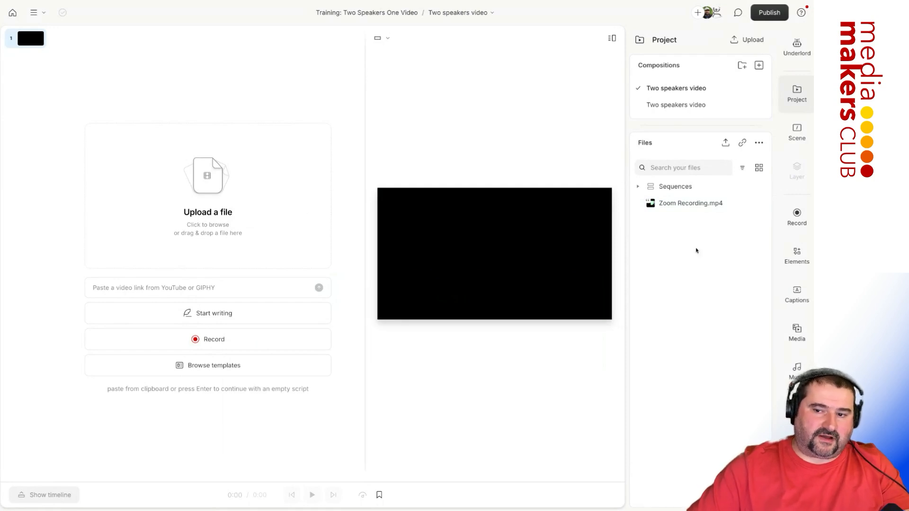
# Step: Insert Zoom Recording.mp4 into the Two speakers video script and place the playhead within the second speaker's first paragraph
pyautogui.moveTo(689, 204); pyautogui.dragTo(190, 128)
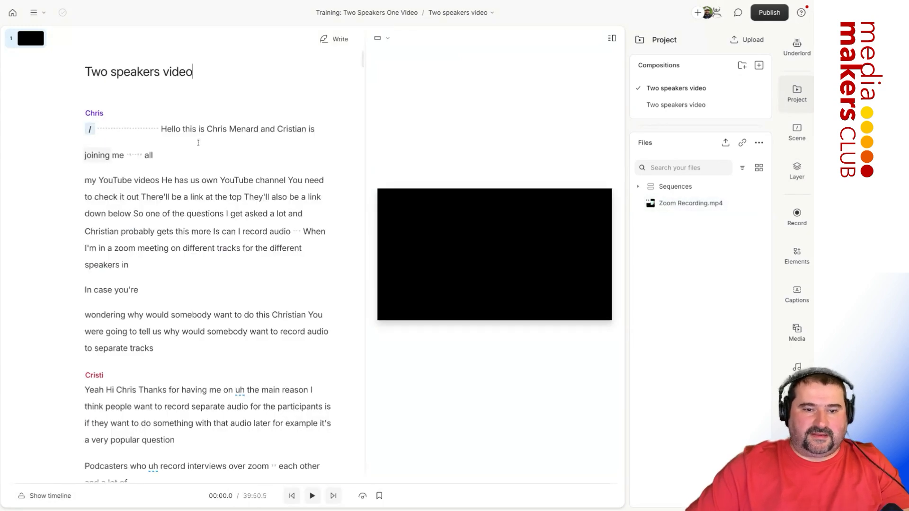
pyautogui.scroll(-5, 200, 146)
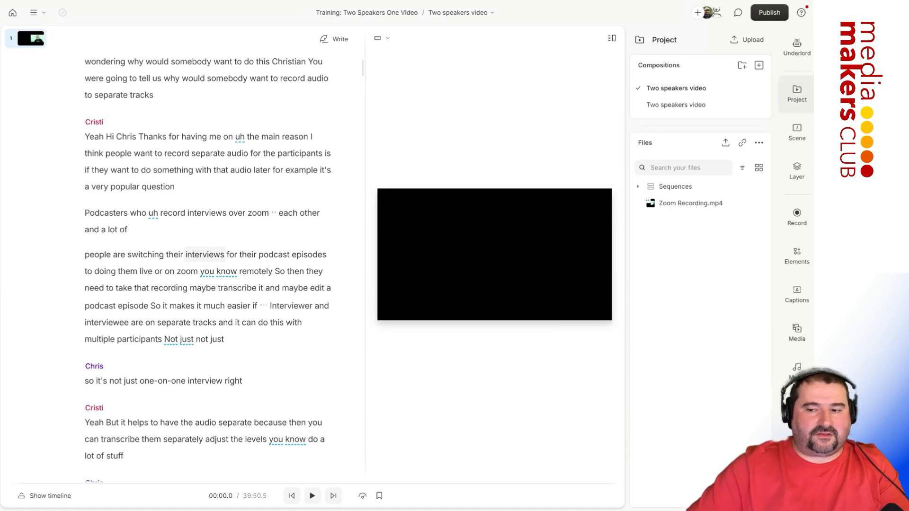
pyautogui.rightClick(686, 205)
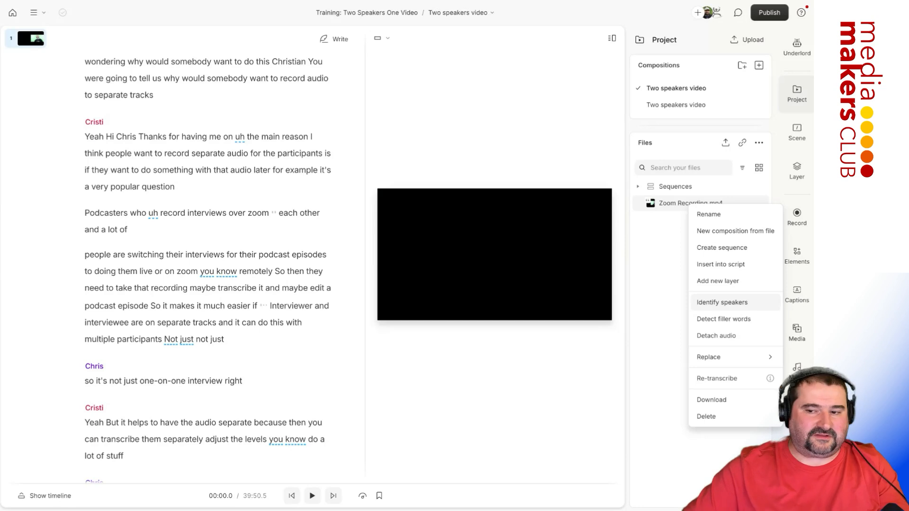
pyautogui.click(645, 282)
pyautogui.click(271, 172)
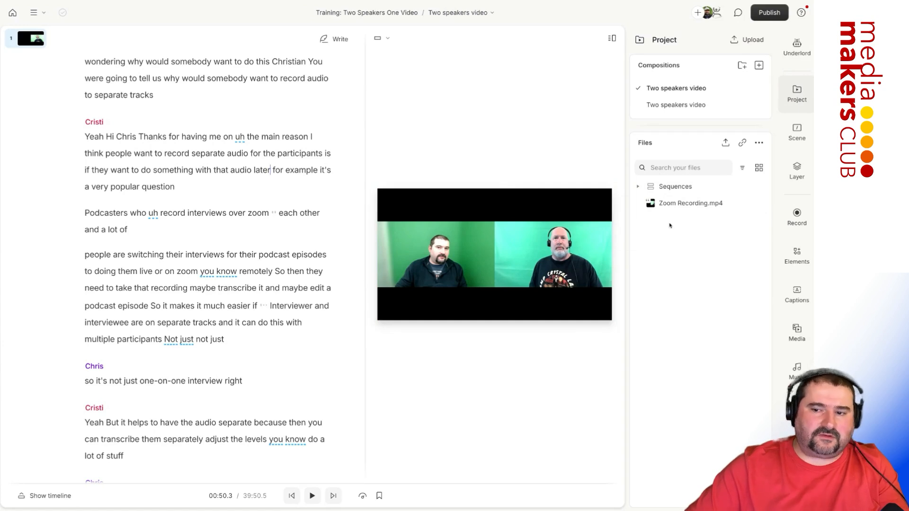
# Step: Delete both existing sequences from the project files
pyautogui.click(663, 186)
pyautogui.rightClick(688, 222)
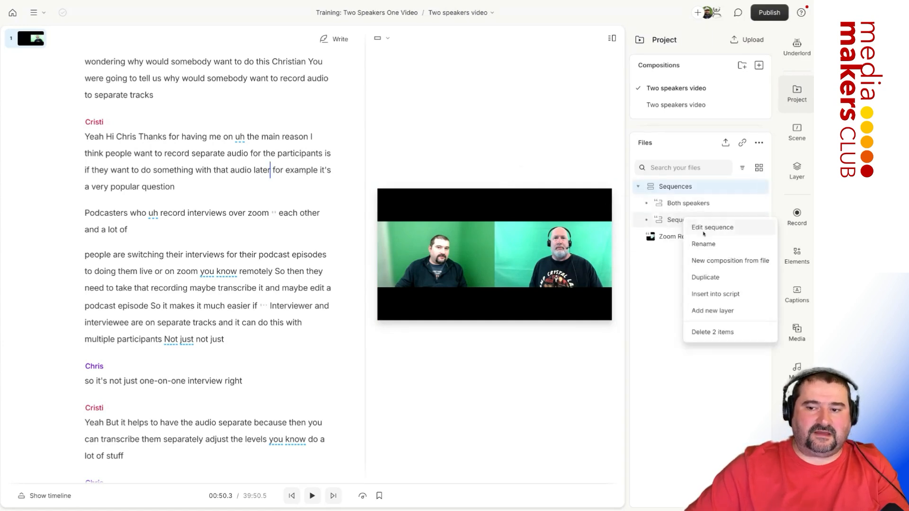
pyautogui.click(710, 331)
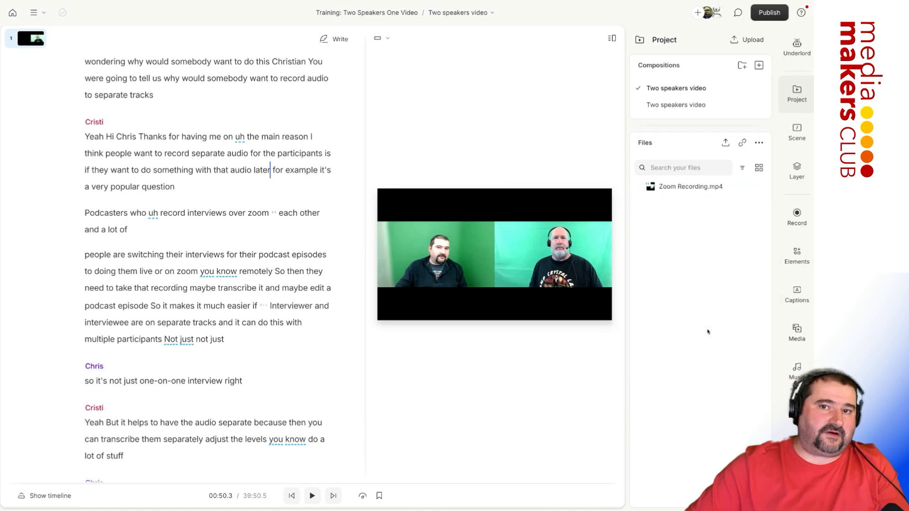
# Step: Create a sequence from Zoom Recording.mp4
pyautogui.click(683, 189)
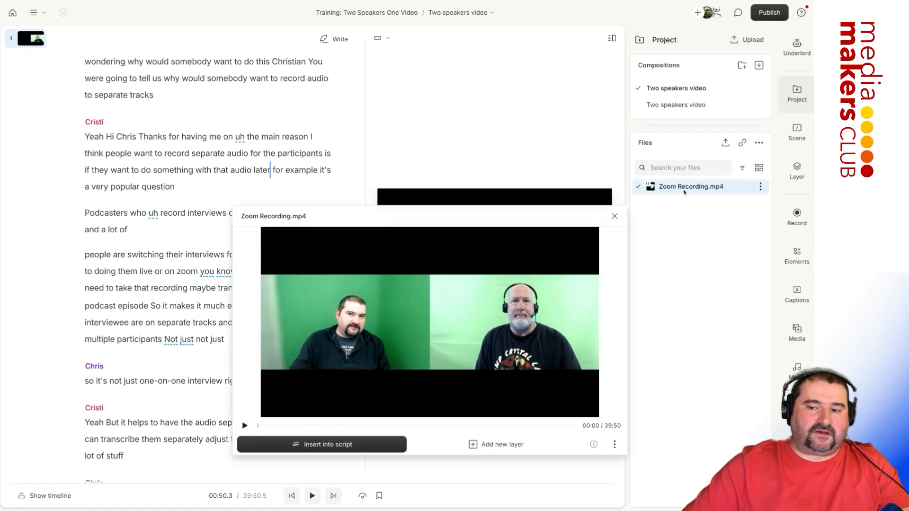
pyautogui.click(681, 226)
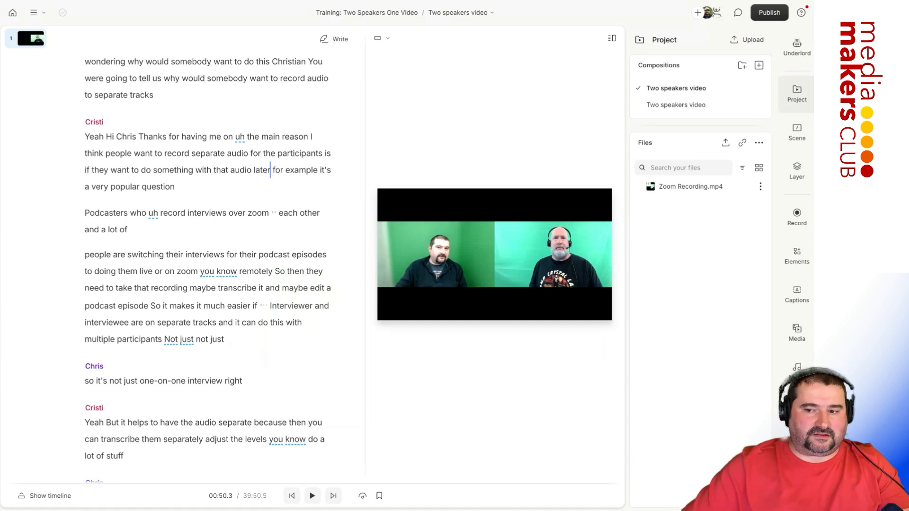
pyautogui.rightClick(684, 189)
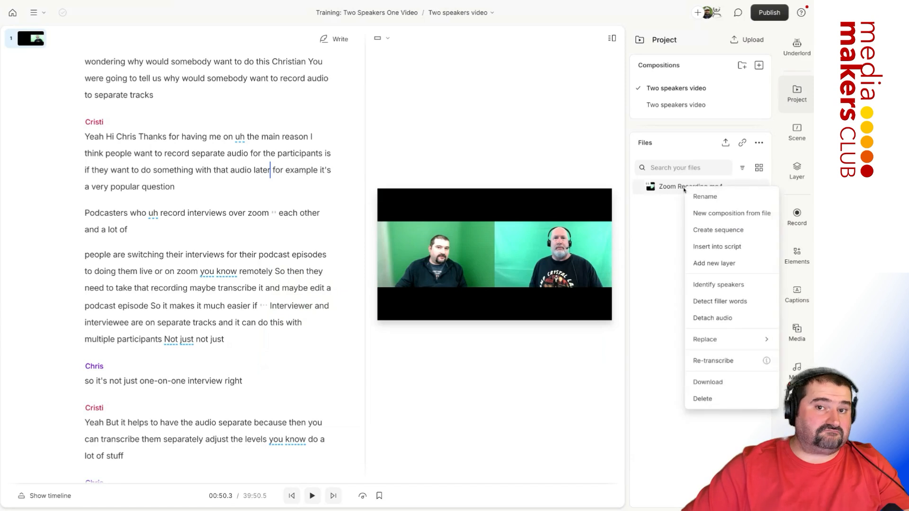
pyautogui.click(711, 231)
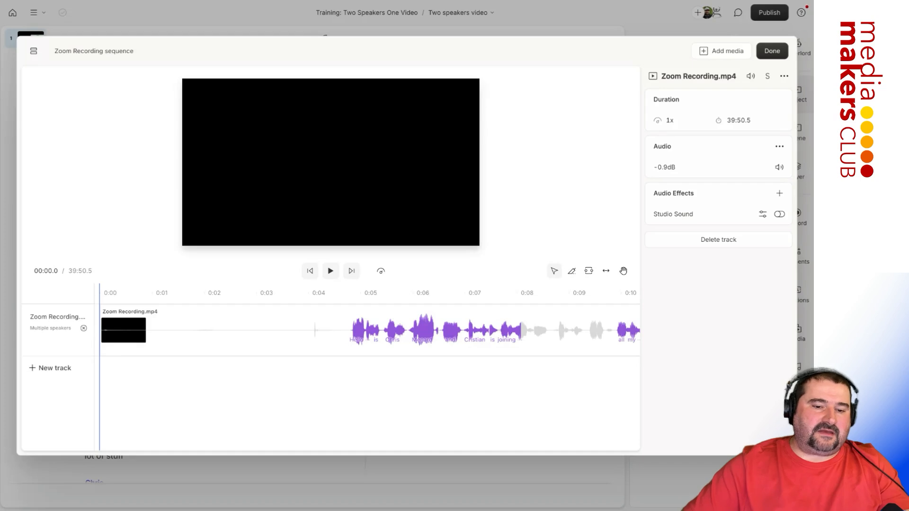
# Step: Rename the sequence's recording track with the first name of the speaker shown on the left of the video
pyautogui.click(51, 316)
pyautogui.write('Cristi')
pyautogui.press('Return')
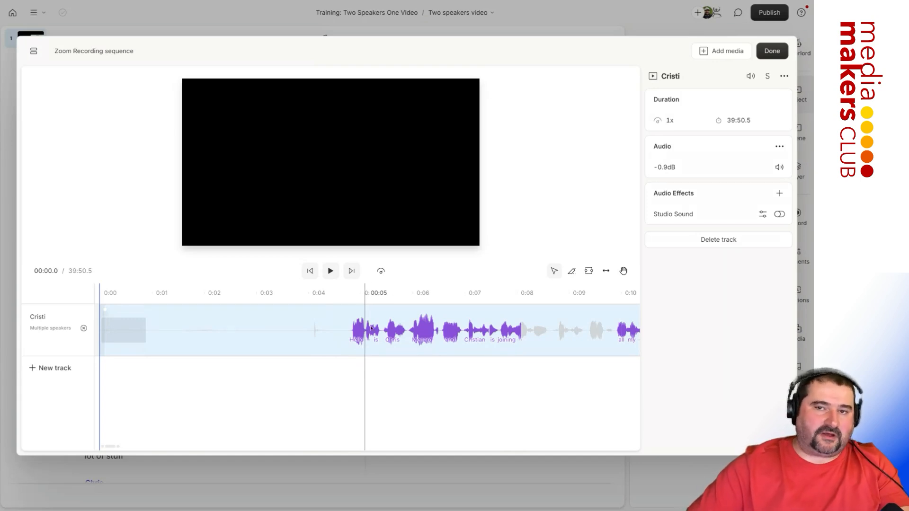
# Step: Add Zoom Recording.mp4 to the sequence as a second track and name it after the other speaker
pyautogui.click(722, 52)
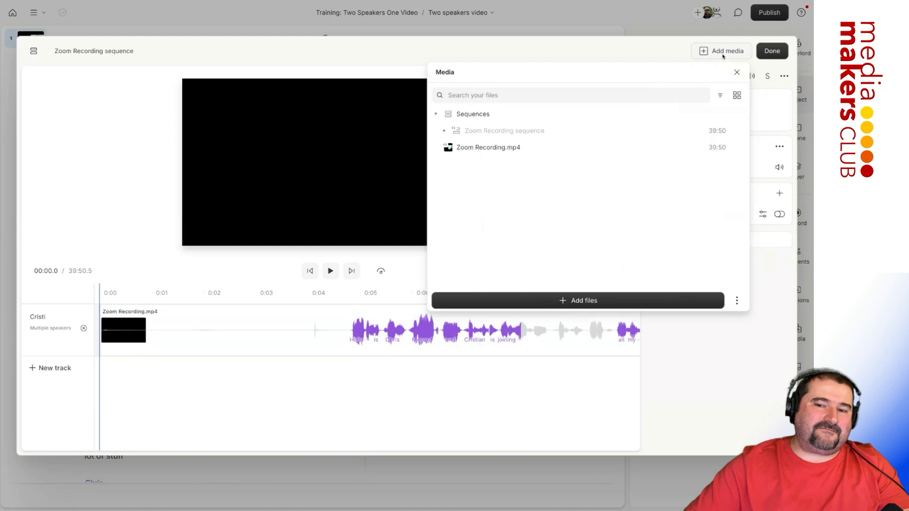
pyautogui.click(478, 148)
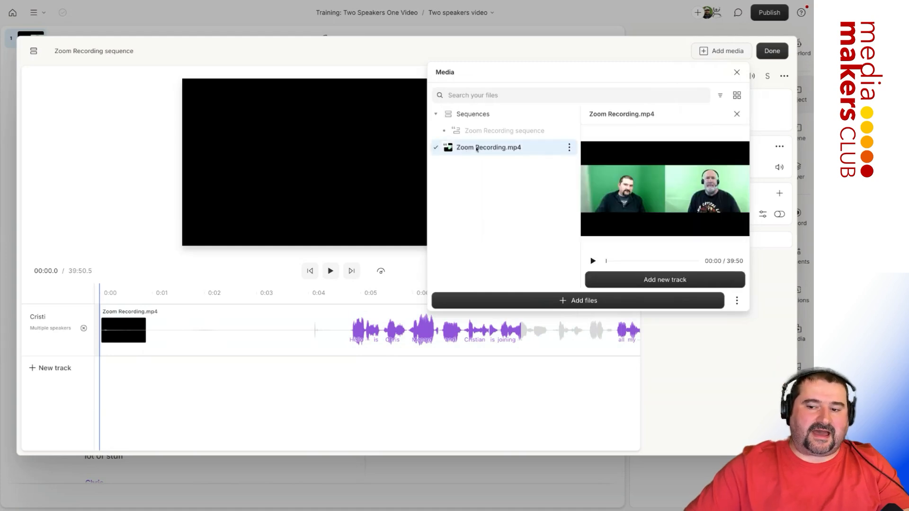
pyautogui.click(665, 279)
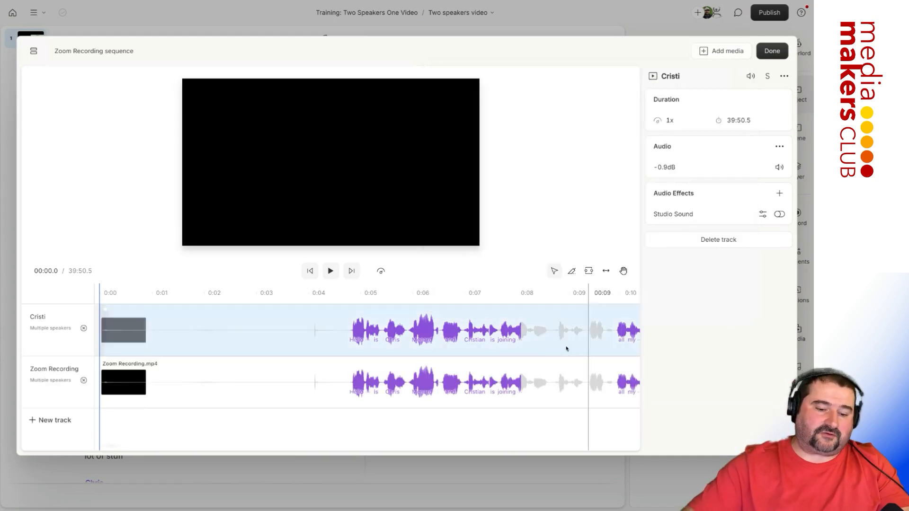
pyautogui.click(57, 369)
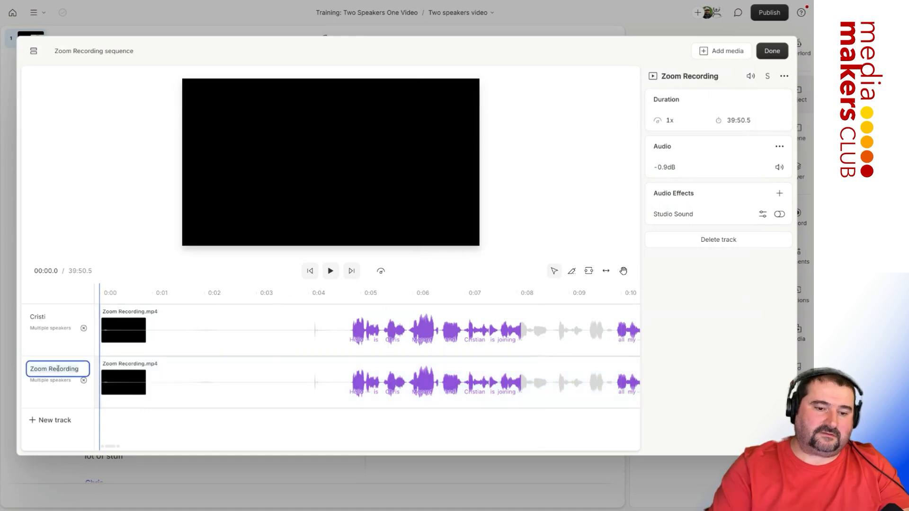
pyautogui.write('Chris')
pyautogui.press('Return')
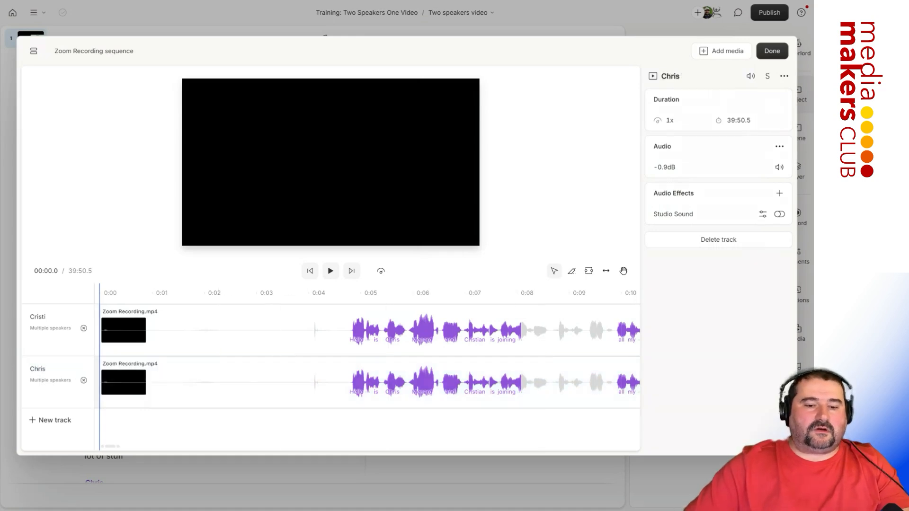
# Step: Mute the lower duplicate track of the sequence and remove it from the script
pyautogui.click(138, 377)
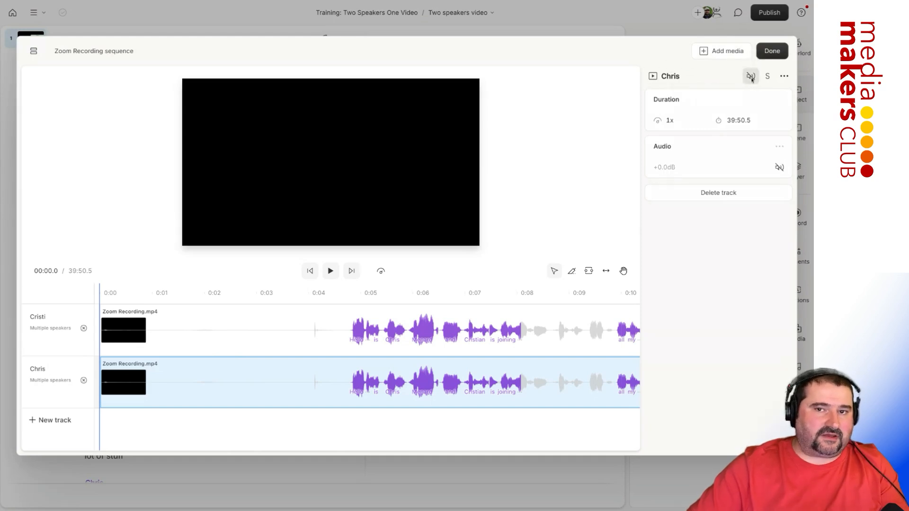
pyautogui.click(751, 77)
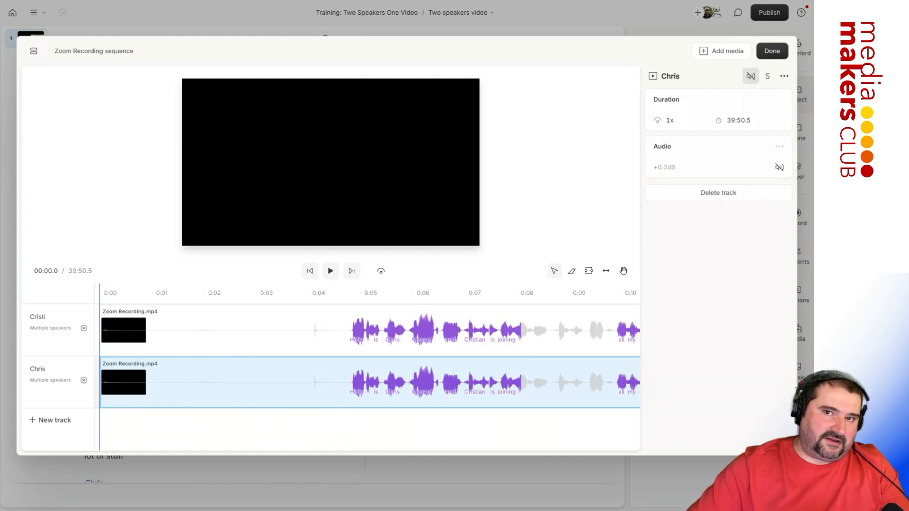
pyautogui.click(781, 81)
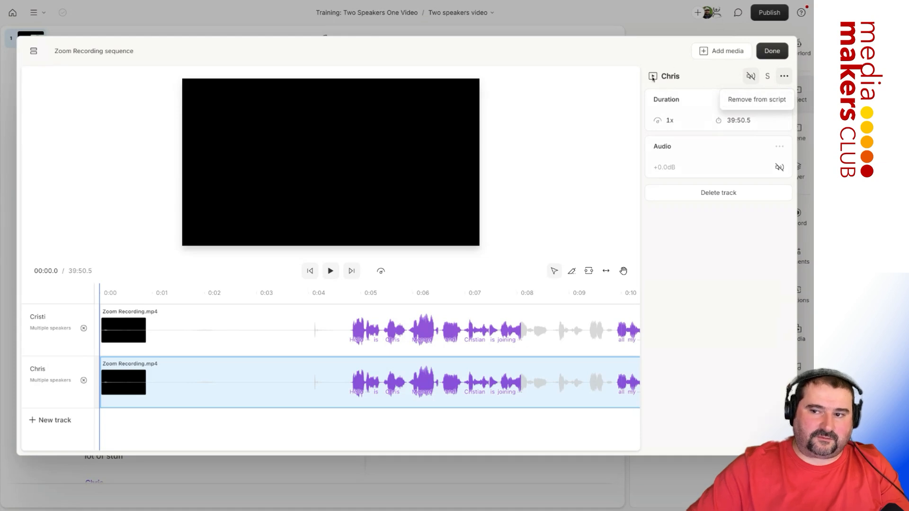
pyautogui.click(757, 99)
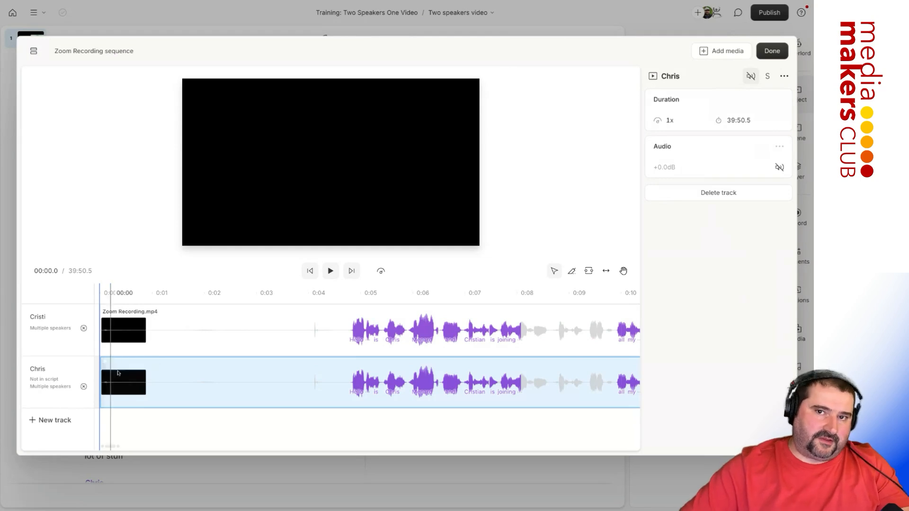
# Step: Select the upper speaker track, finish editing the sequence and close its preview
pyautogui.click(386, 338)
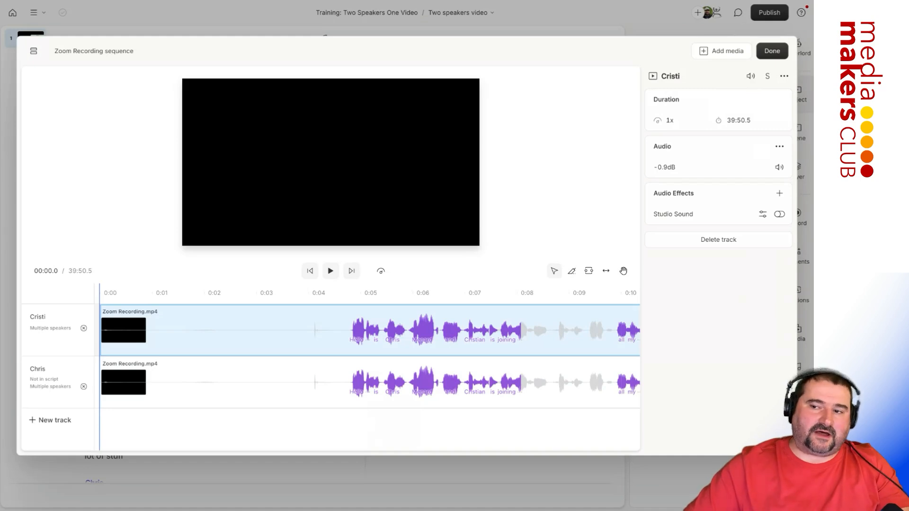
pyautogui.click(772, 56)
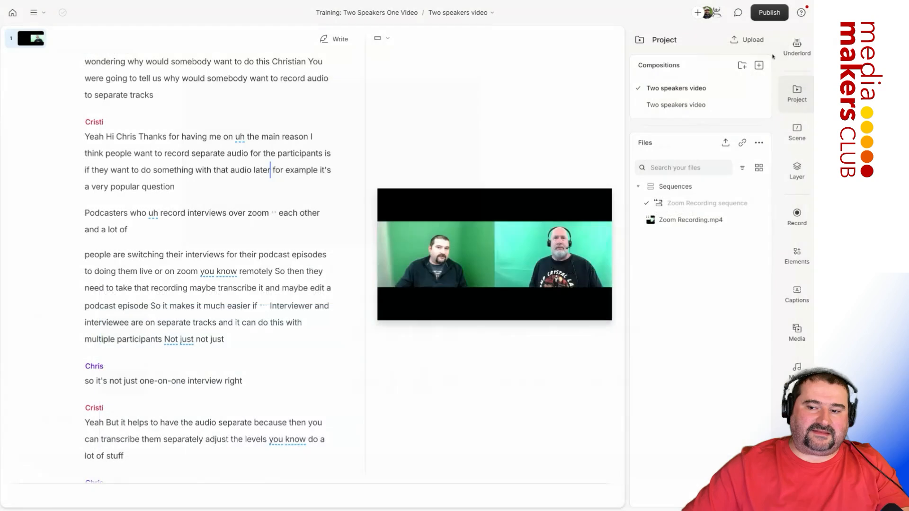
pyautogui.click(614, 215)
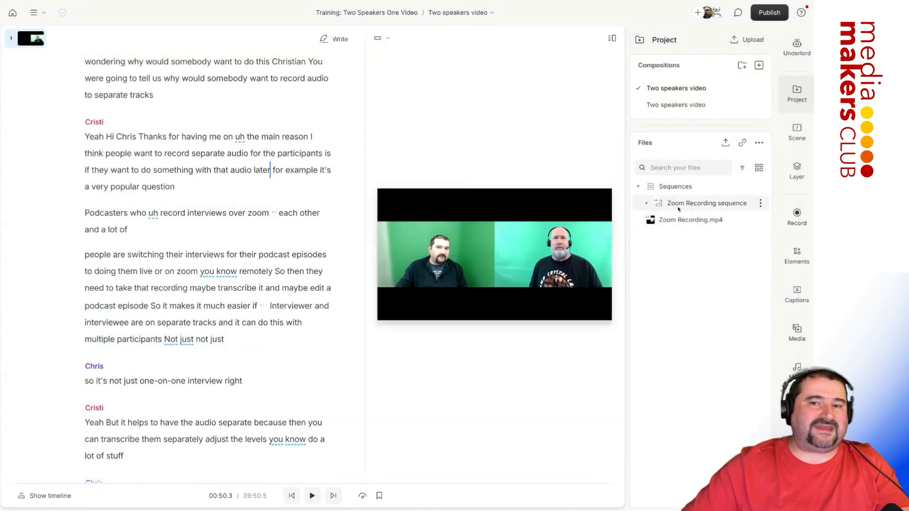
# Step: Rename the Zoom Recording sequence as Both Speakers
pyautogui.rightClick(678, 209)
pyautogui.click(693, 231)
pyautogui.write('Both Speakers')
pyautogui.press('Return')
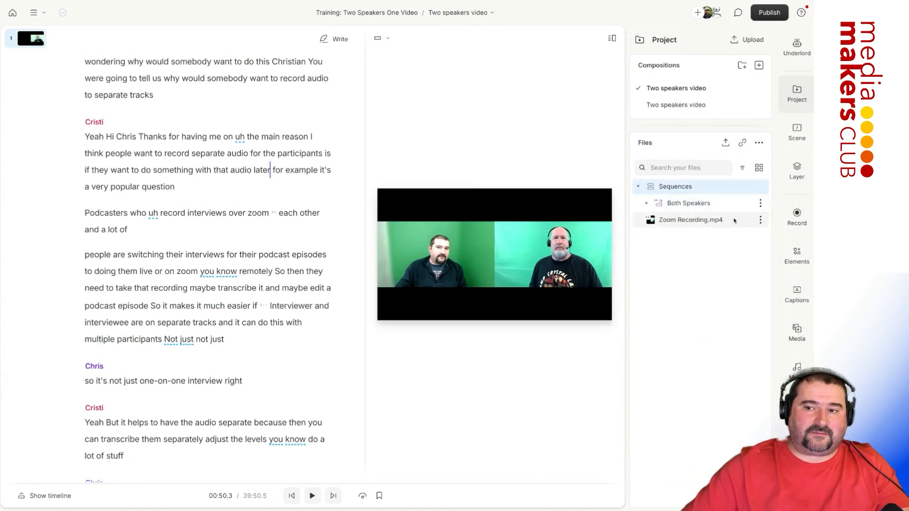
# Step: Enlarge the compositions list, and show the timeline to examine the options available for the recording's clip
pyautogui.moveTo(689, 126); pyautogui.dragTo(689, 191)
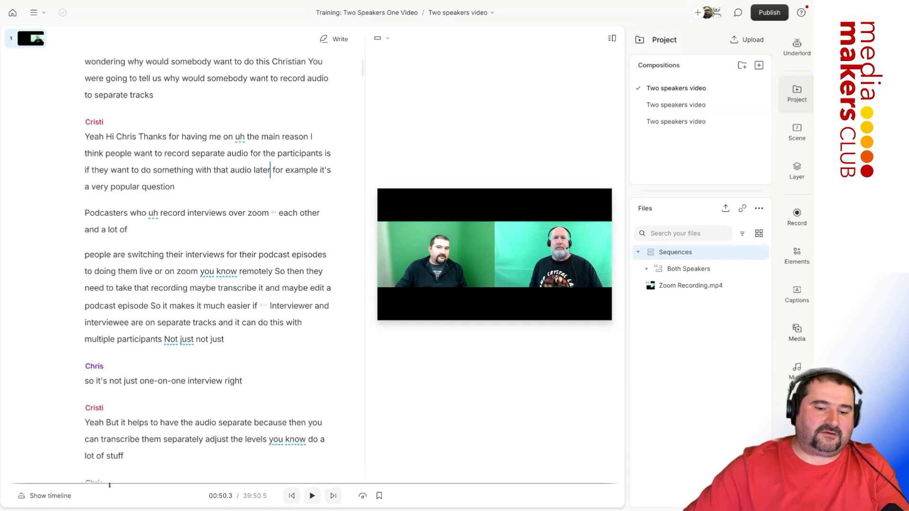
pyautogui.click(49, 496)
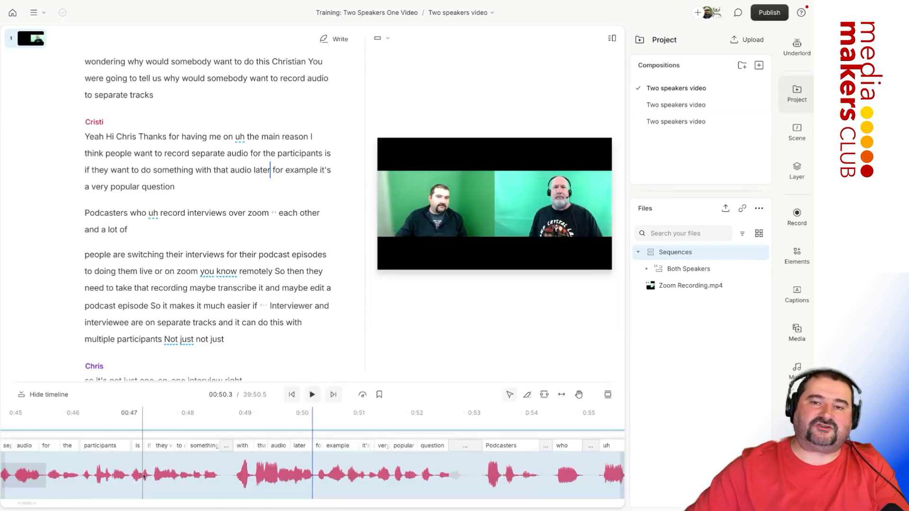
pyautogui.click(144, 475)
pyautogui.rightClick(144, 476)
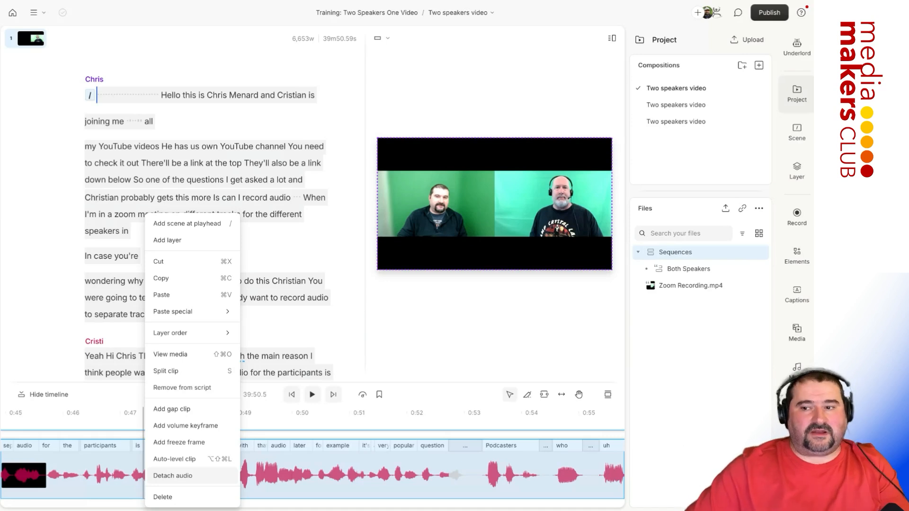
pyautogui.click(659, 142)
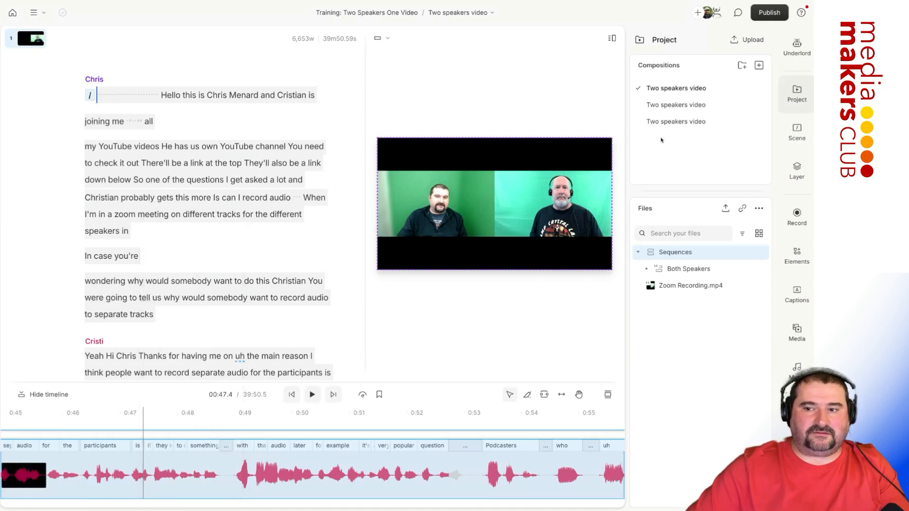
# Step: Delete all the Two speakers video compositions and insert the Both Speakers sequence into the new empty composition's script
pyautogui.click(760, 121)
pyautogui.click(672, 245)
pyautogui.click(760, 88)
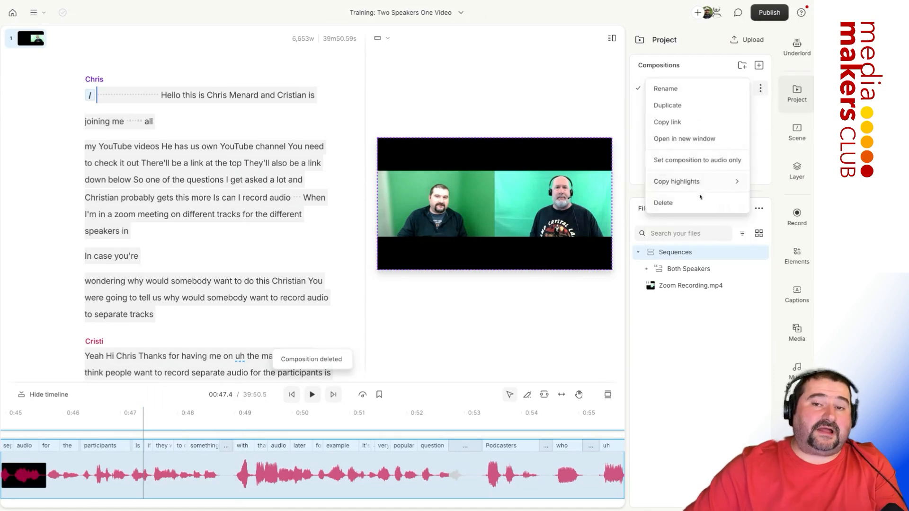
pyautogui.click(695, 208)
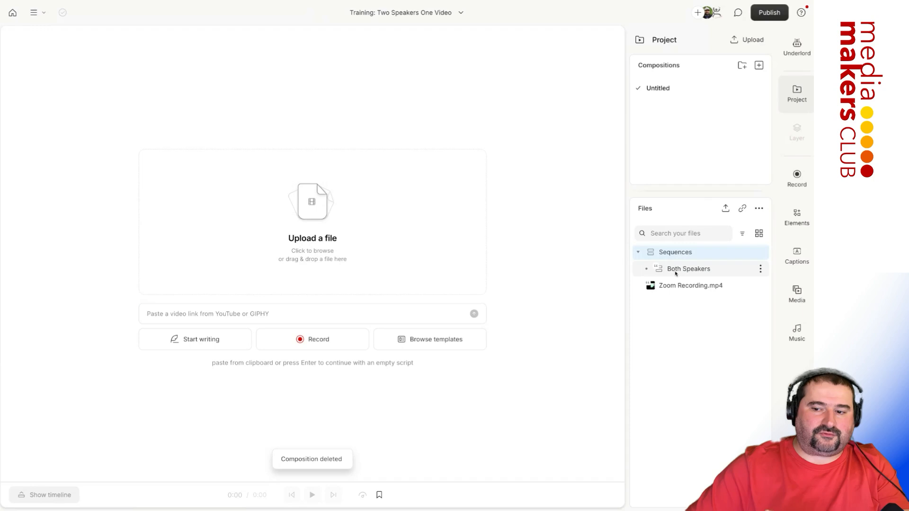
pyautogui.moveTo(683, 270); pyautogui.dragTo(284, 258)
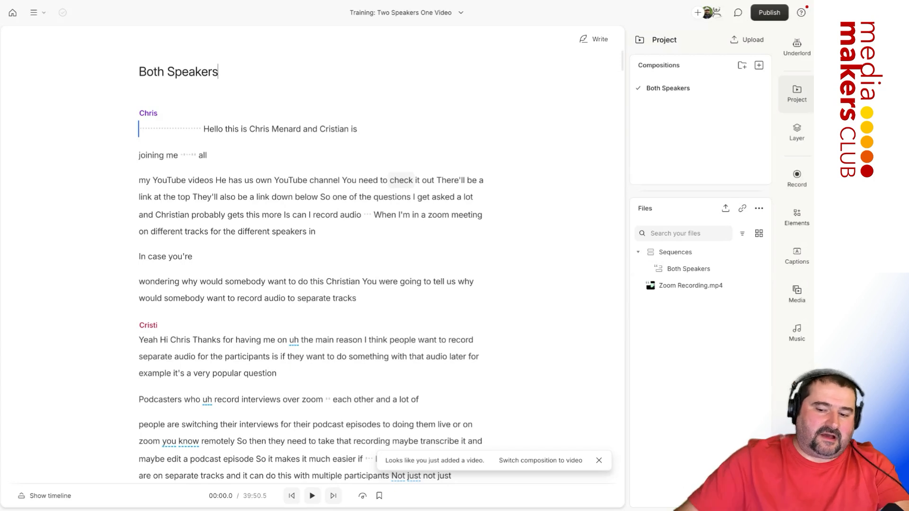
# Step: Switch the Both Speakers composition to video, widen the canvas area and set the playhead at "going to tell us why"
pyautogui.click(535, 460)
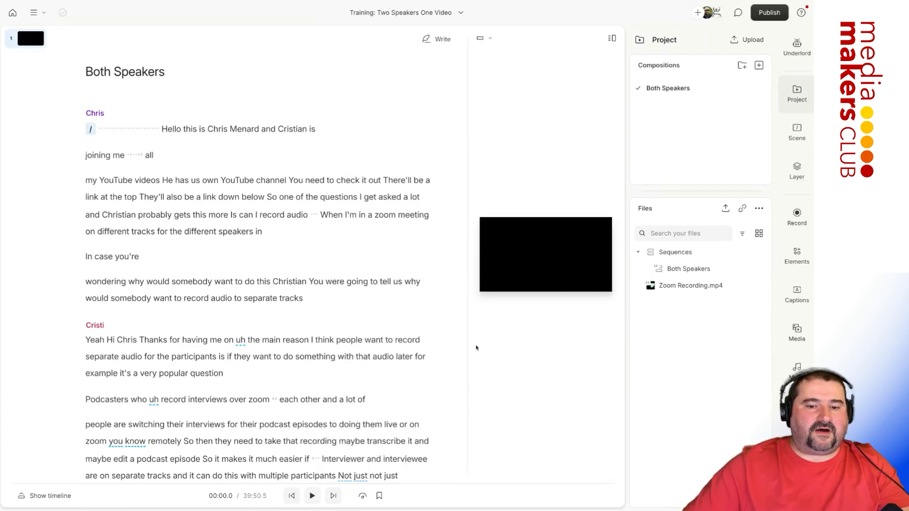
pyautogui.moveTo(470, 340); pyautogui.dragTo(329, 342)
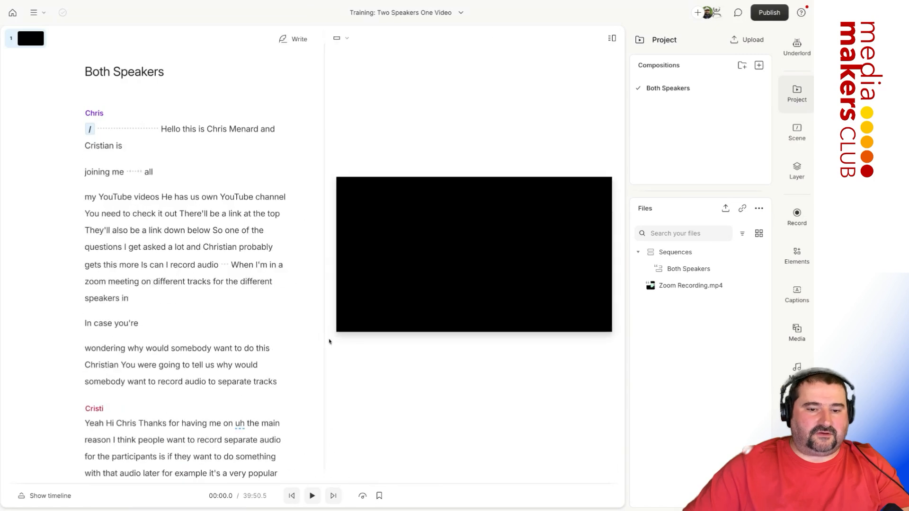
pyautogui.click(171, 264)
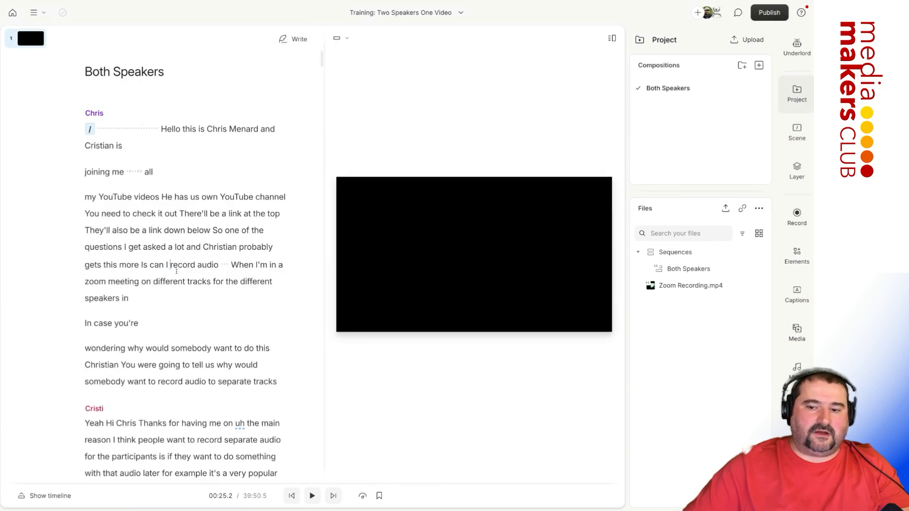
pyautogui.scroll(-3, 175, 243)
pyautogui.click(175, 289)
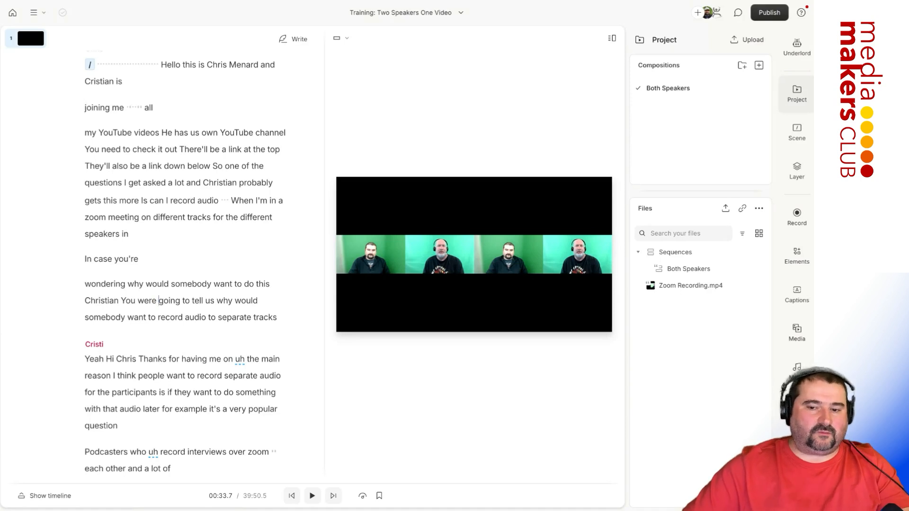
# Step: Separate the two speaker layers on the canvas, placing one in the upper-left corner, and inspect the scene's layers
pyautogui.click(417, 251)
pyautogui.moveTo(417, 251); pyautogui.dragTo(506, 291)
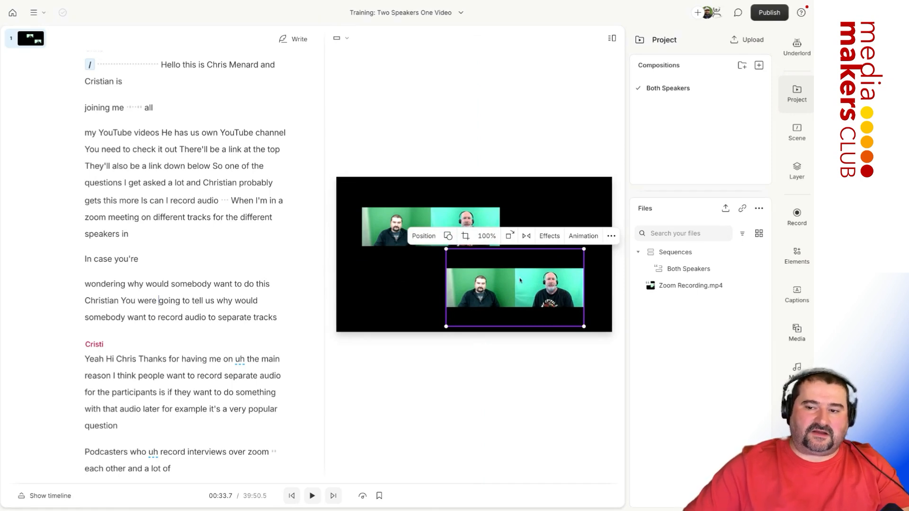
pyautogui.click(797, 133)
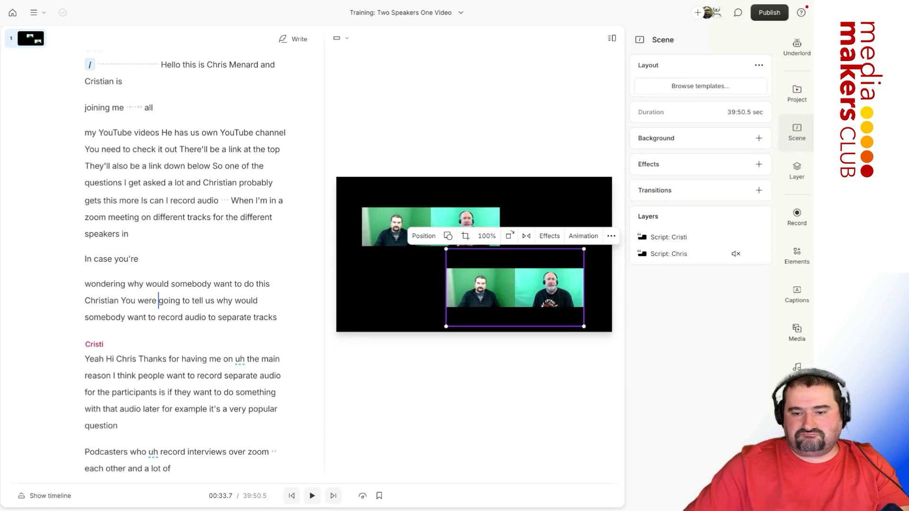
pyautogui.moveTo(526, 291)
pyautogui.mouseDown()
pyautogui.moveTo(537, 275)
pyautogui.moveTo(532, 258)
pyautogui.moveTo(529, 284)
pyautogui.mouseUp()
pyautogui.moveTo(384, 234); pyautogui.dragTo(366, 215)
pyautogui.click(660, 237)
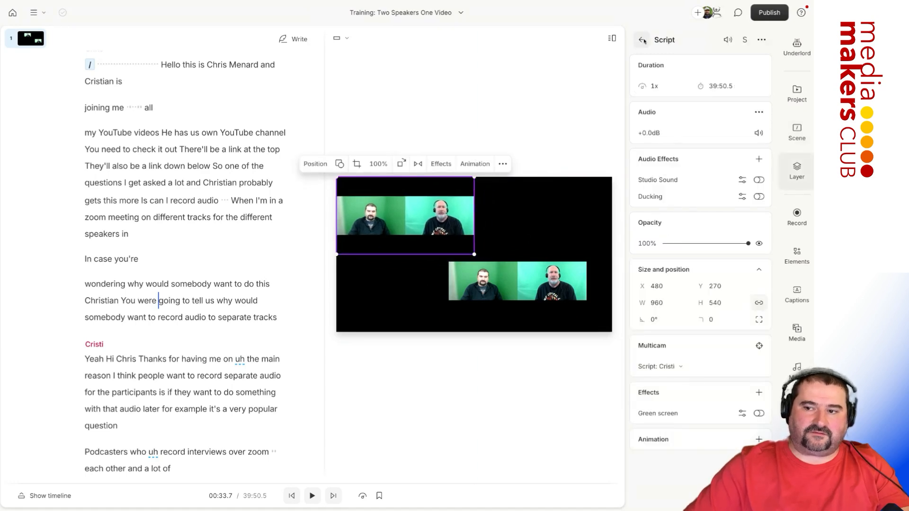
pyautogui.click(797, 132)
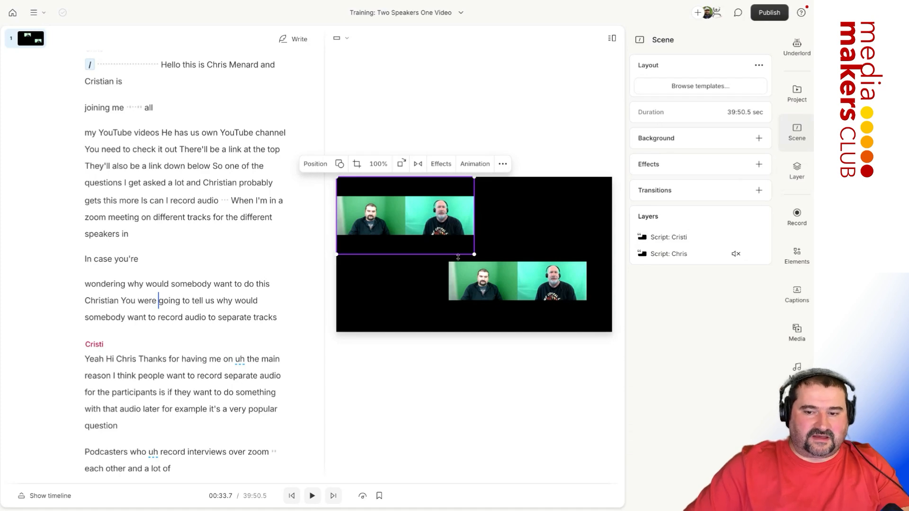
# Step: Enlarge the speaker layer in the canvas's upper-left corner to fill the whole canvas
pyautogui.moveTo(474, 254); pyautogui.dragTo(611, 331)
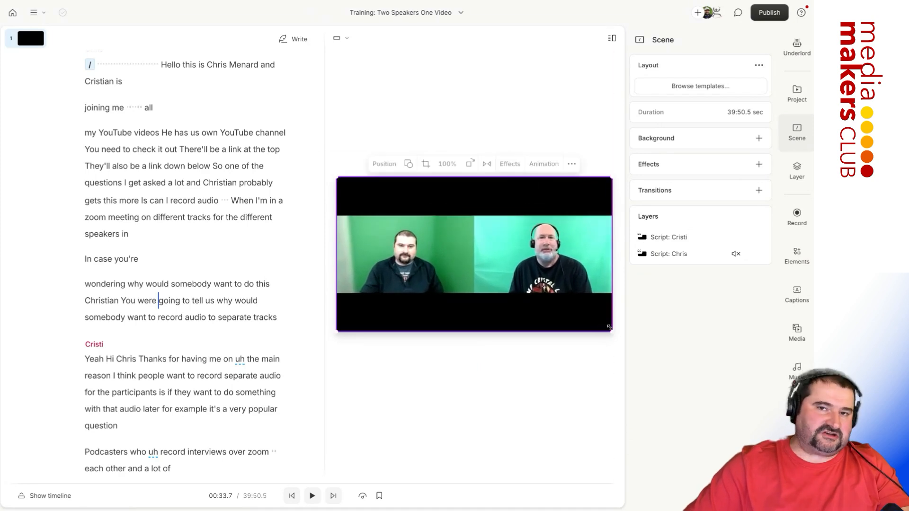
pyautogui.doubleClick(394, 266)
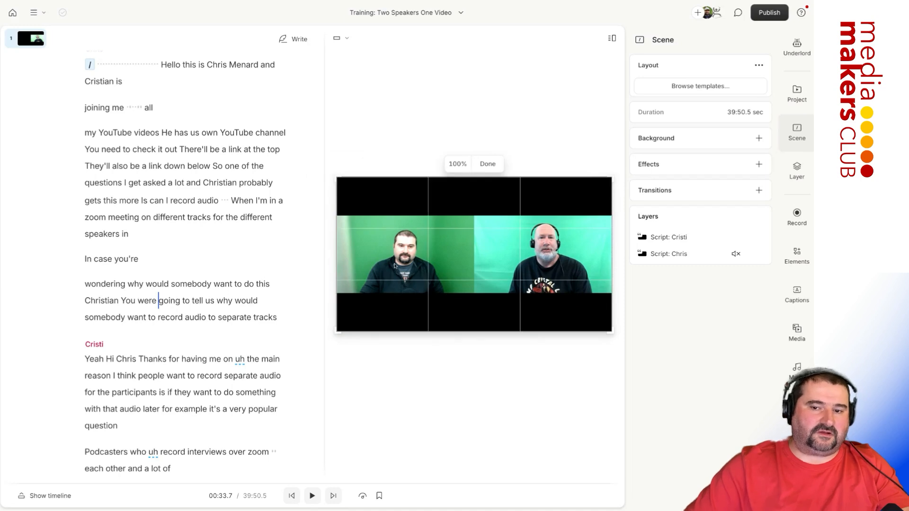
pyautogui.press('Escape')
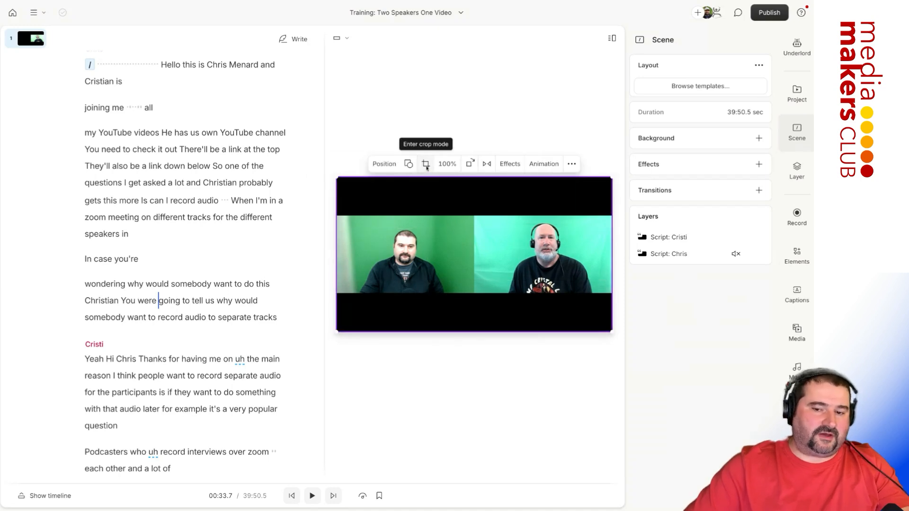
# Step: Crop the enlarged layer to the left-hand speaker without the black bars, and place it in the canvas's upper-left corner
pyautogui.doubleClick(419, 245)
pyautogui.moveTo(611, 261); pyautogui.dragTo(473, 255)
pyautogui.moveTo(415, 177); pyautogui.dragTo(413, 216)
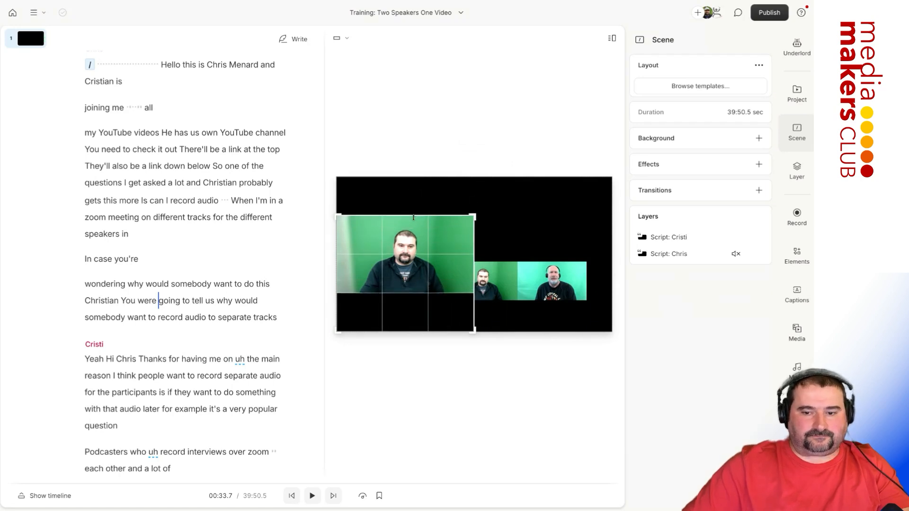
pyautogui.moveTo(406, 331); pyautogui.dragTo(408, 214)
pyautogui.click(435, 202)
# Step: Enlarge the uncropped speaker layer to fill the canvas and bring it to the front
pyautogui.moveTo(491, 280); pyautogui.dragTo(390, 230)
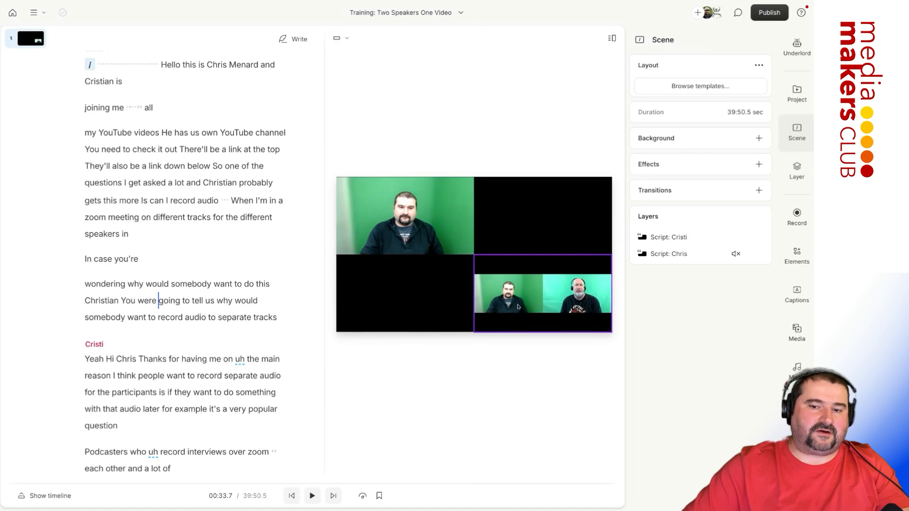
pyautogui.moveTo(473, 256); pyautogui.dragTo(337, 178)
pyautogui.rightClick(529, 270)
pyautogui.moveTo(544, 279)
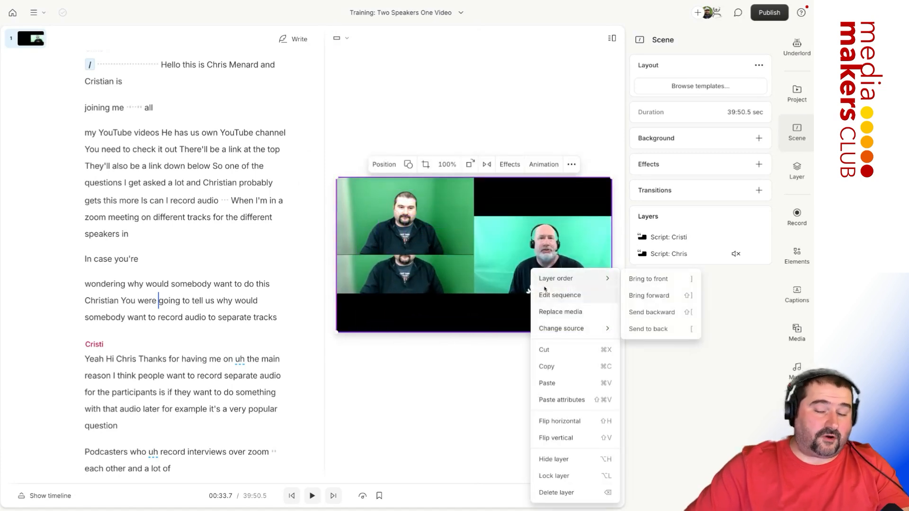
pyautogui.click(644, 280)
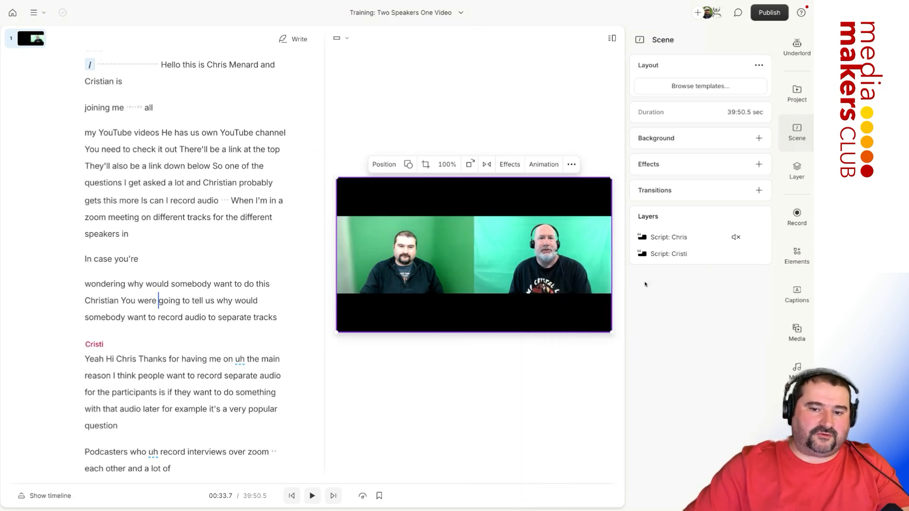
# Step: Crop the front layer to the right-hand speaker, removing the other speaker and the black bars
pyautogui.click(426, 164)
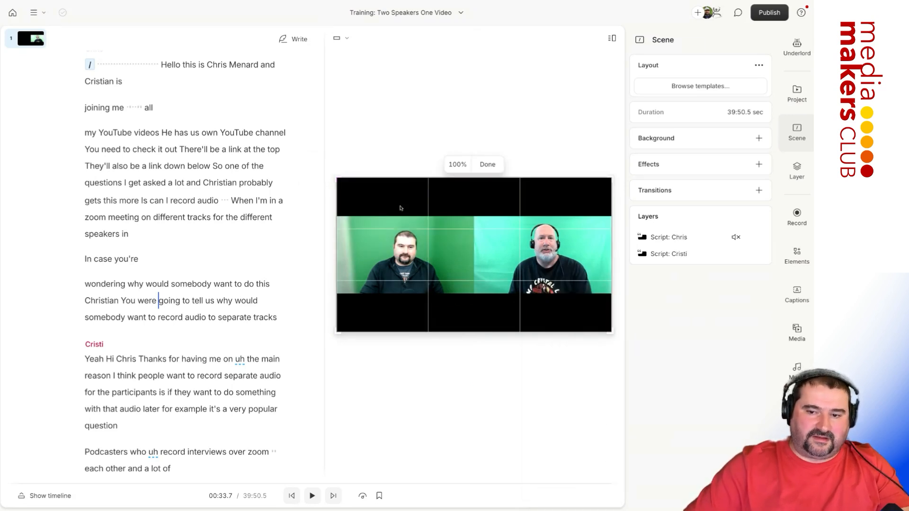
pyautogui.moveTo(339, 244); pyautogui.dragTo(476, 247)
pyautogui.moveTo(535, 178); pyautogui.dragTo(534, 217)
pyautogui.moveTo(544, 332); pyautogui.dragTo(500, 287)
pyautogui.click(572, 204)
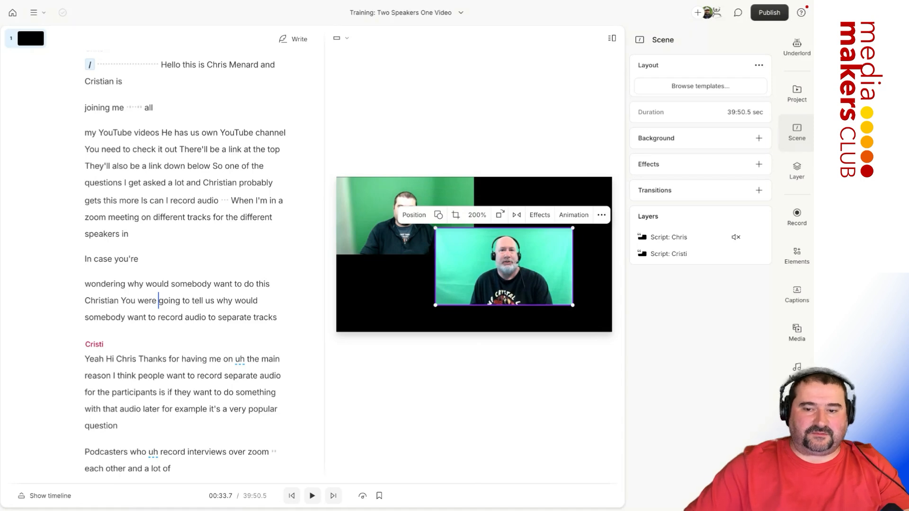
# Step: Line up the two cropped speakers side by side at mid-height of the canvas and play a short stretch to check them
pyautogui.moveTo(445, 259); pyautogui.dragTo(485, 248)
pyautogui.moveTo(413, 234); pyautogui.dragTo(414, 271)
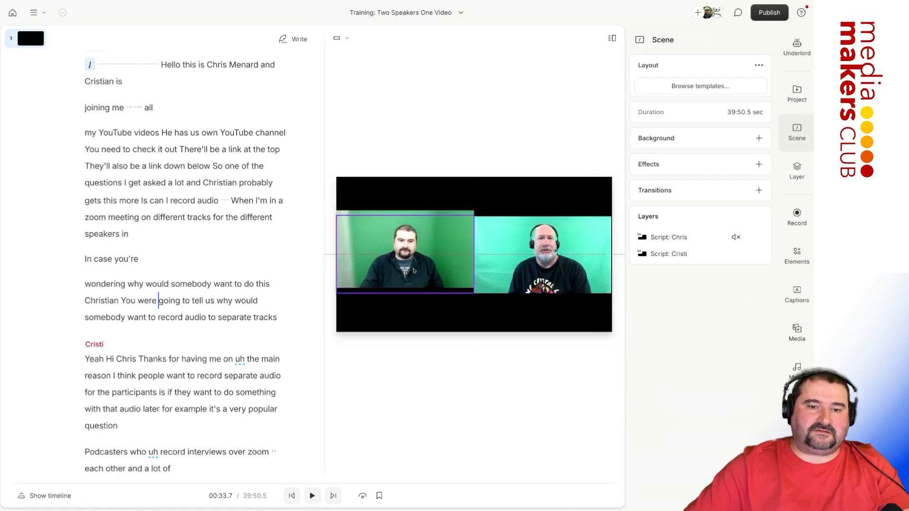
pyautogui.click(155, 136)
pyautogui.press('space')
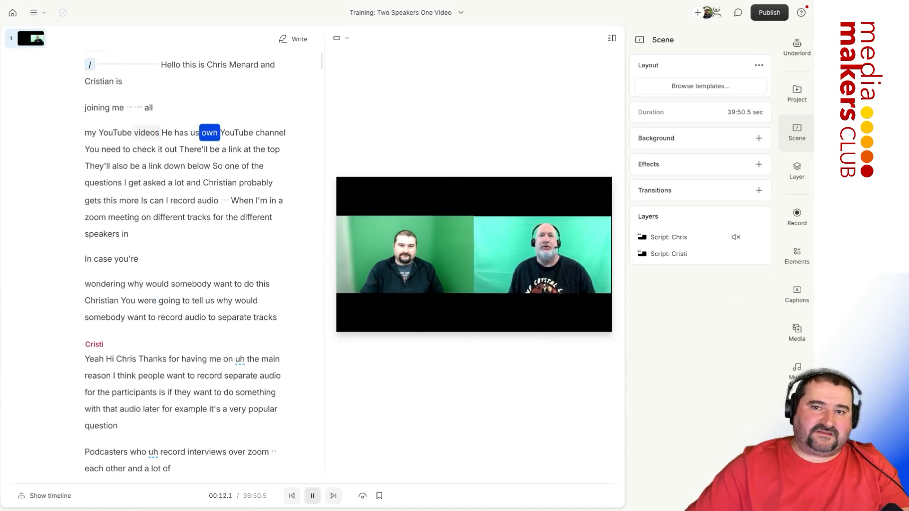
pyautogui.press('space')
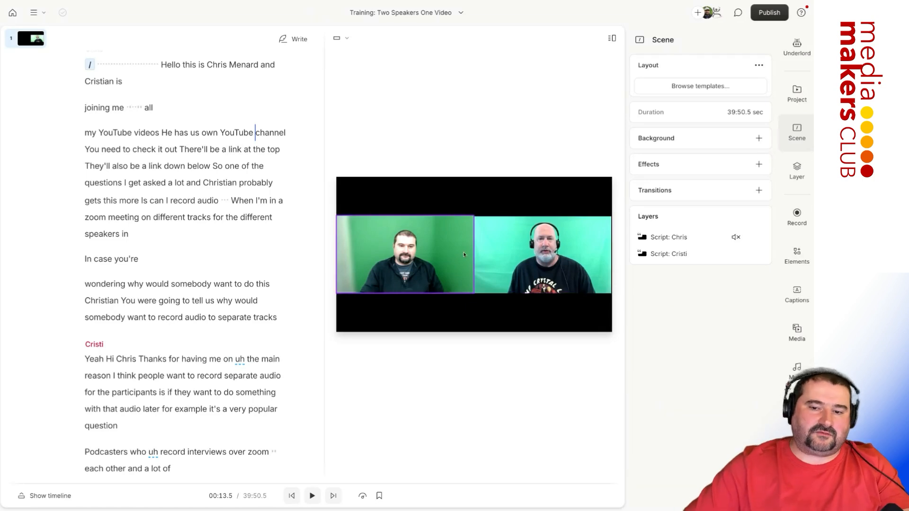
# Step: Stretch the left-hand speaker's layer to the full canvas height and recentre the speaker within its frame
pyautogui.moveTo(419, 215); pyautogui.dragTo(410, 177)
pyautogui.moveTo(401, 293); pyautogui.dragTo(401, 332)
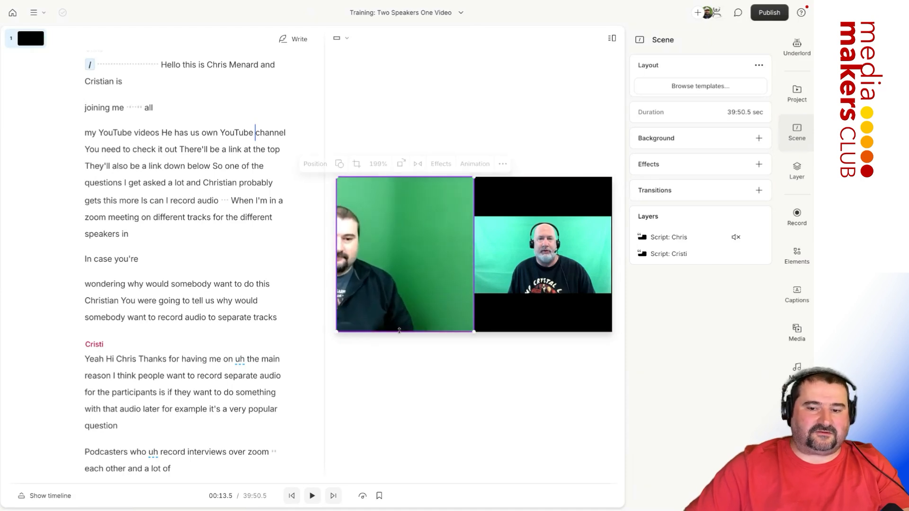
pyautogui.doubleClick(370, 256)
pyautogui.moveTo(370, 256); pyautogui.dragTo(430, 256)
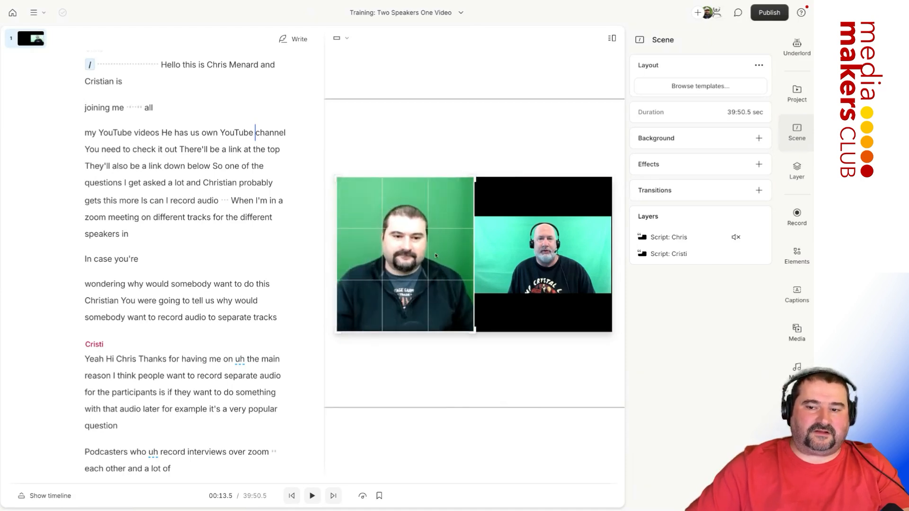
# Step: Stretch the right-hand speaker's layer to the full canvas height and recentre the speaker within its frame
pyautogui.click(531, 244)
pyautogui.moveTo(549, 216); pyautogui.dragTo(549, 177)
pyautogui.moveTo(551, 296); pyautogui.dragTo(552, 332)
pyautogui.doubleClick(544, 269)
pyautogui.moveTo(544, 269); pyautogui.dragTo(519, 268)
pyautogui.doubleClick(511, 273)
pyautogui.doubleClick(516, 273)
pyautogui.press('Escape')
pyautogui.click(533, 387)
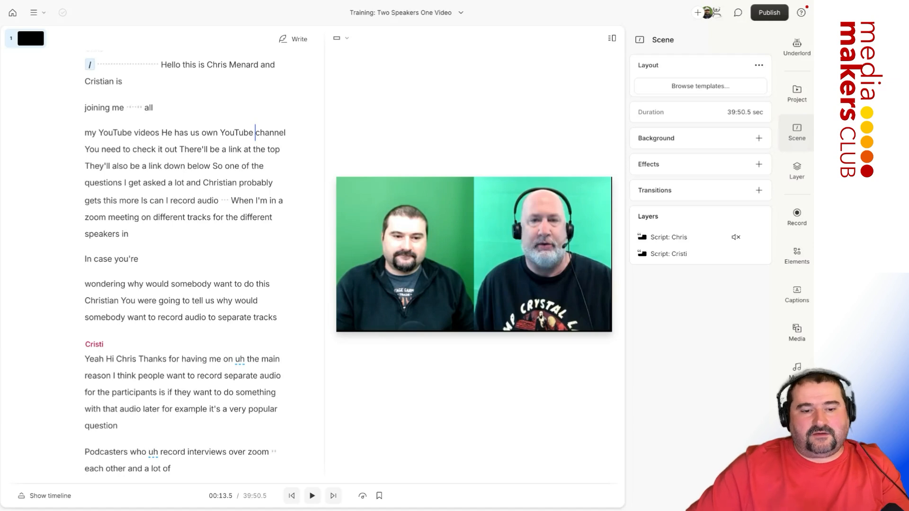
# Step: Duplicate the second speaker's first answer, ending at "Not just not just", to a new composition
pyautogui.scroll(-5, 237, 266)
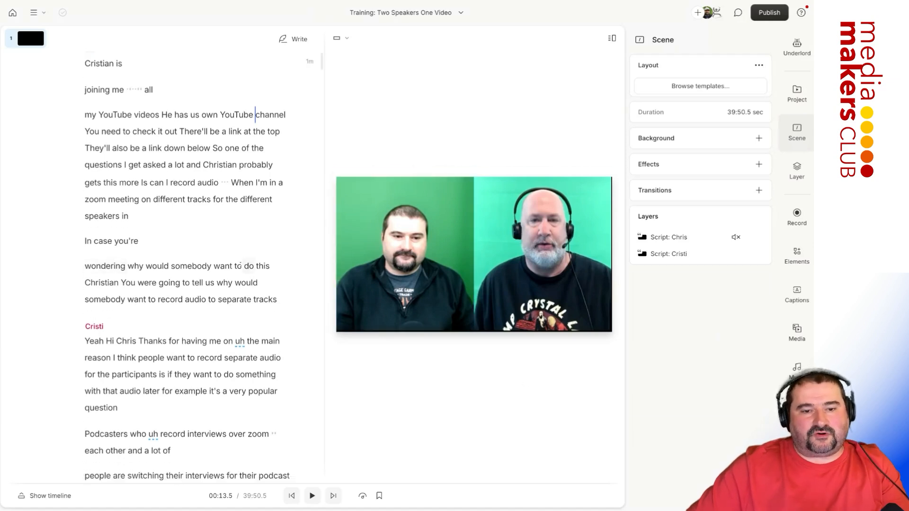
pyautogui.scroll(-3, 238, 266)
pyautogui.scroll(4, 188, 241)
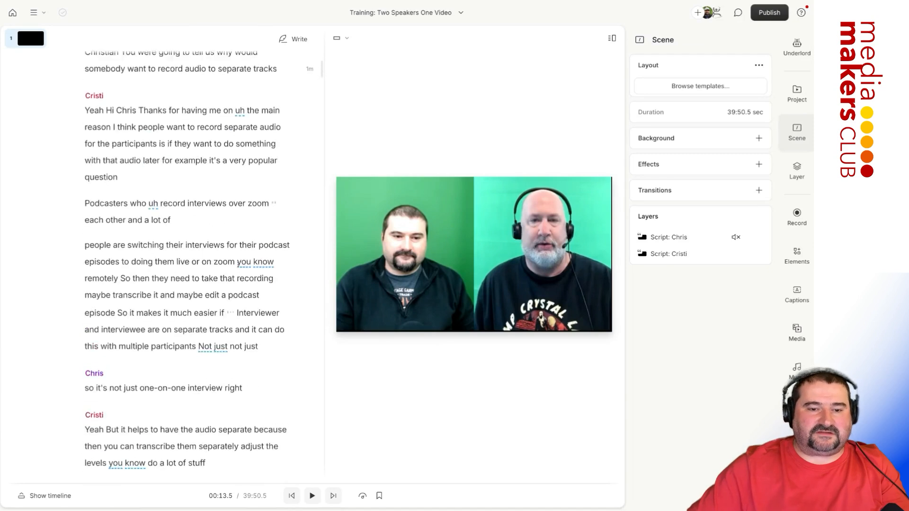
pyautogui.moveTo(84, 188); pyautogui.dragTo(259, 424)
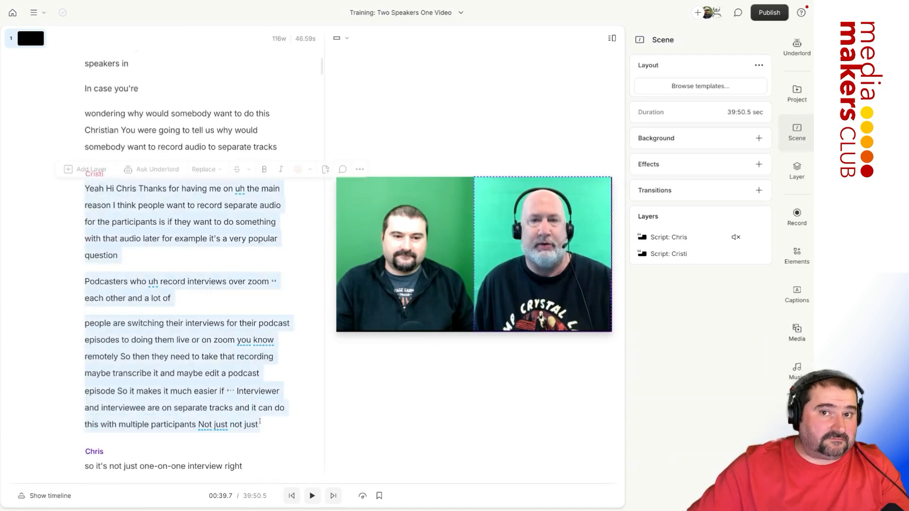
pyautogui.rightClick(191, 216)
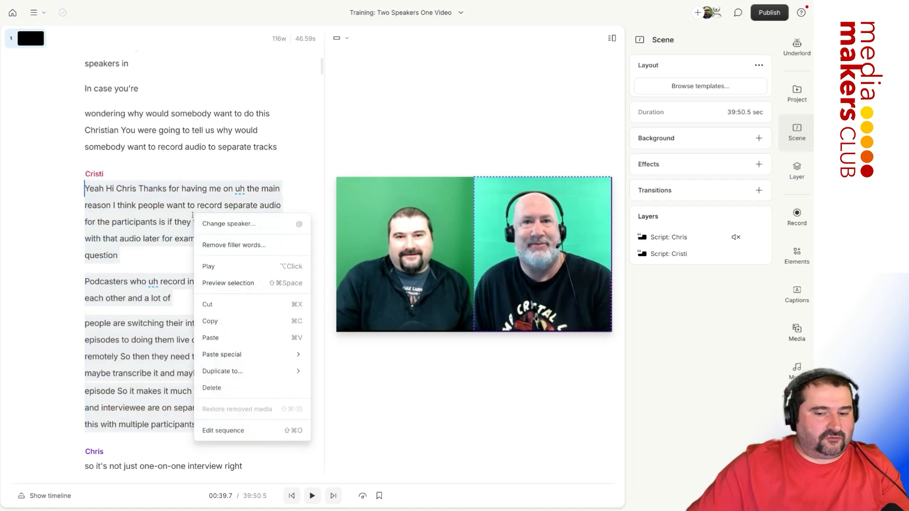
pyautogui.moveTo(239, 375)
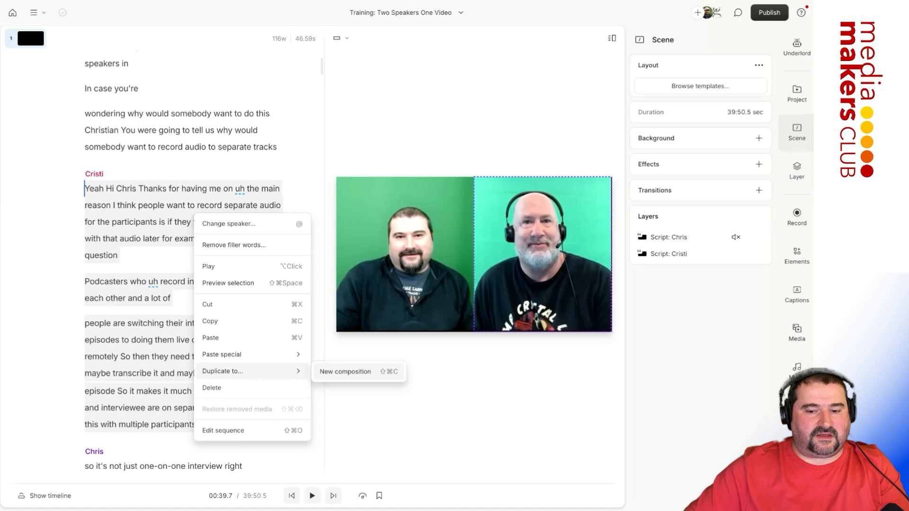
pyautogui.click(344, 373)
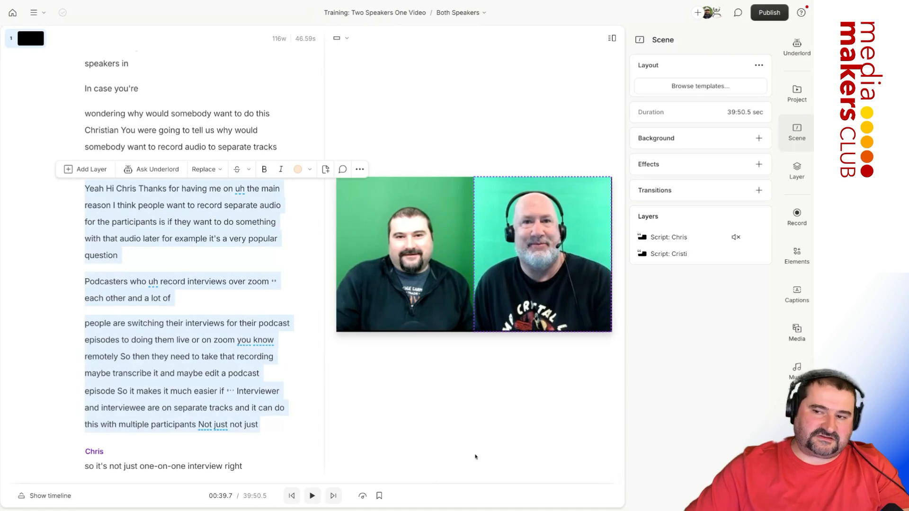
# Step: Open the Clips from Both Speakers composition and set its aspect ratio to Portrait 9:16
pyautogui.click(796, 100)
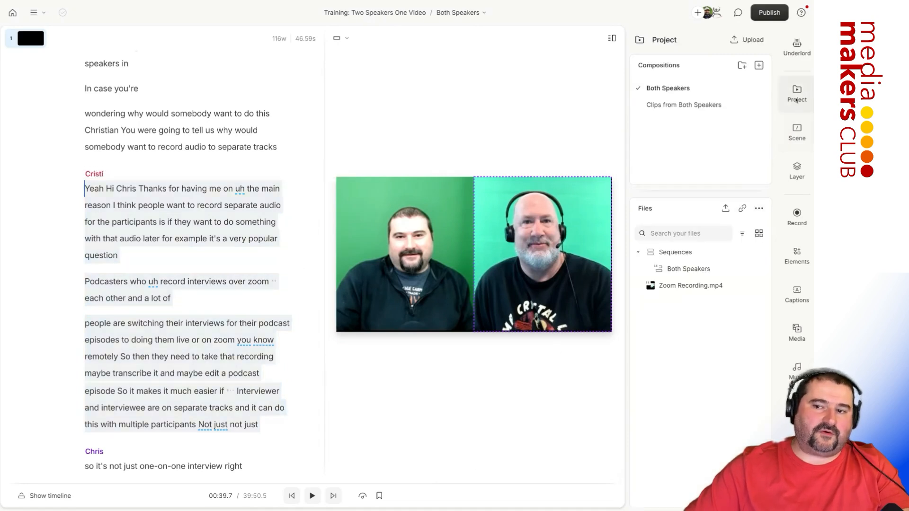
pyautogui.click(670, 106)
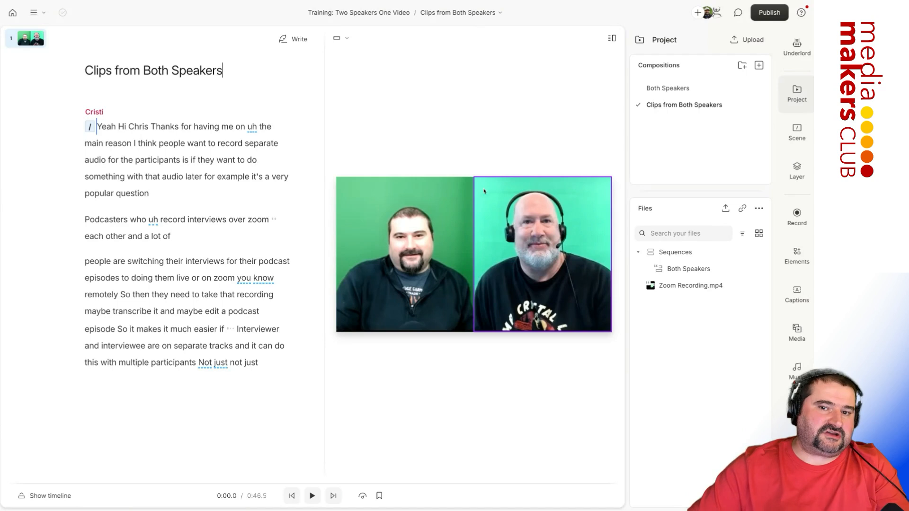
pyautogui.click(346, 43)
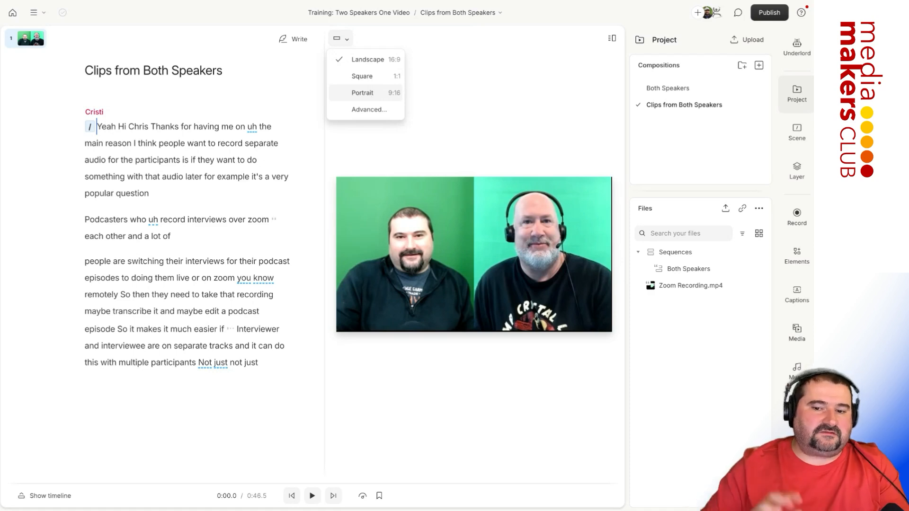
pyautogui.click(362, 93)
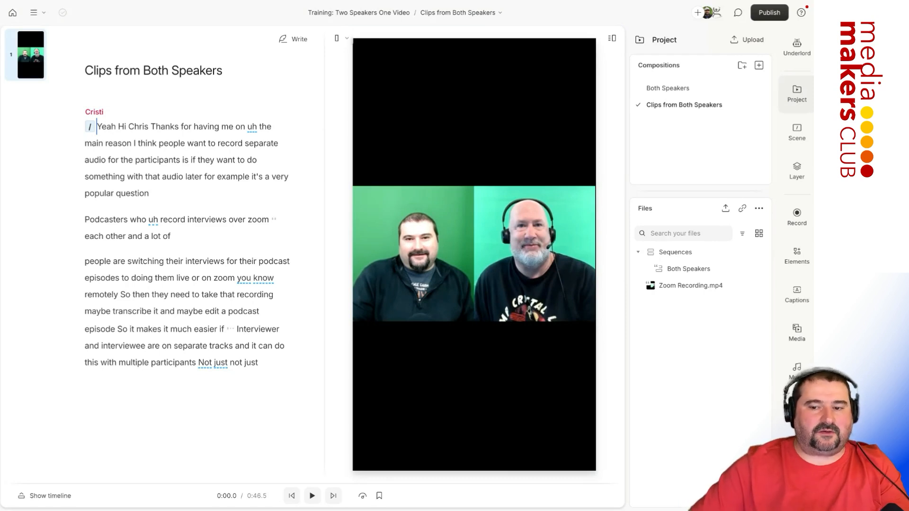
# Step: Move the right-hand speaker's layer to the top of the portrait canvas and stretch it to full width and half the height
pyautogui.click(524, 276)
pyautogui.moveTo(525, 284); pyautogui.dragTo(401, 136)
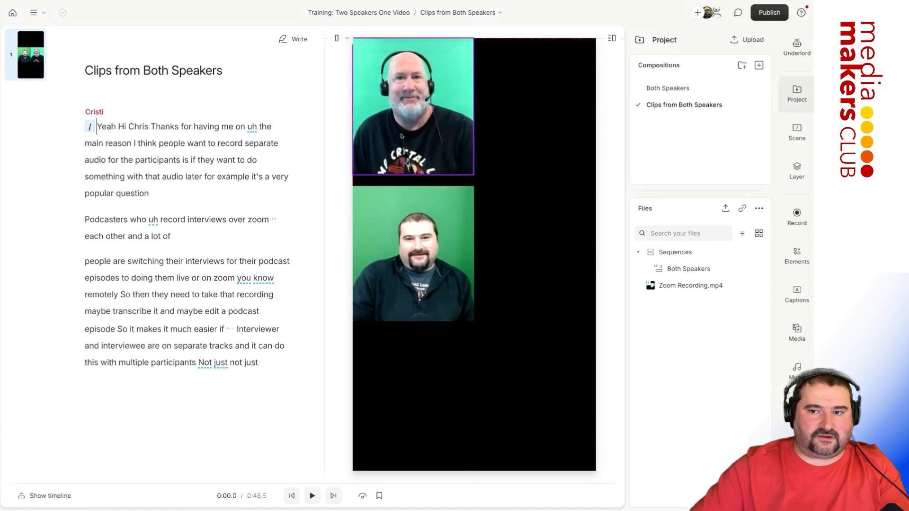
pyautogui.moveTo(469, 135); pyautogui.dragTo(595, 135)
pyautogui.moveTo(499, 176); pyautogui.dragTo(498, 254)
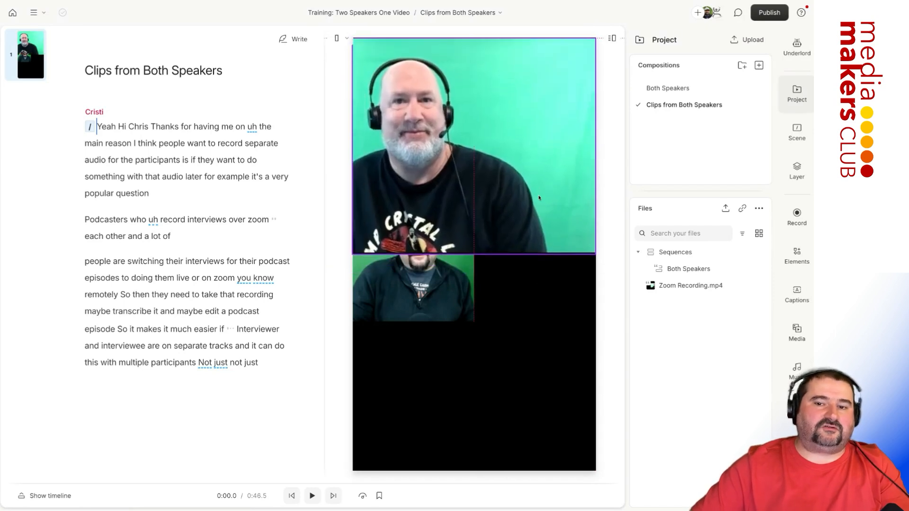
# Step: Recentre the upper speaker within the frame of the top layer
pyautogui.doubleClick(447, 162)
pyautogui.moveTo(419, 164); pyautogui.dragTo(480, 166)
# Step: Move the other speaker's layer down, enlarge it to half the canvas height and reposition the speaker inside its crop
pyautogui.click(390, 279)
pyautogui.click(390, 279)
pyautogui.moveTo(389, 278); pyautogui.dragTo(386, 340)
pyautogui.moveTo(475, 390); pyautogui.dragTo(547, 421)
pyautogui.moveTo(545, 360); pyautogui.dragTo(553, 361)
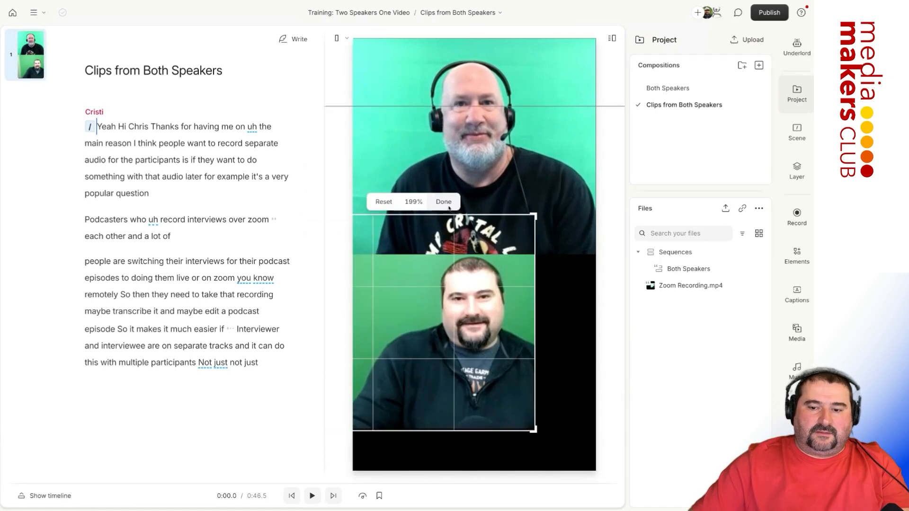
pyautogui.click(450, 208)
# Step: Fit the second speaker's layer to the lower half of the portrait canvas at full width, with the speaker centred in the frame
pyautogui.moveTo(461, 344); pyautogui.dragTo(468, 388)
pyautogui.doubleClick(520, 383)
pyautogui.doubleClick(467, 388)
pyautogui.click(602, 315)
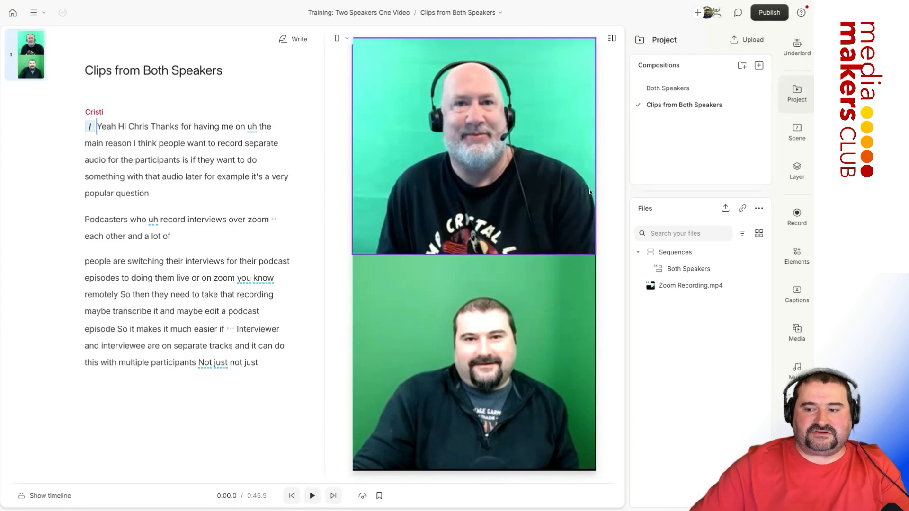
# Step: Add Bold Italic: Green captions to all scenes and centre them over the boundary between the two speakers
pyautogui.click(797, 294)
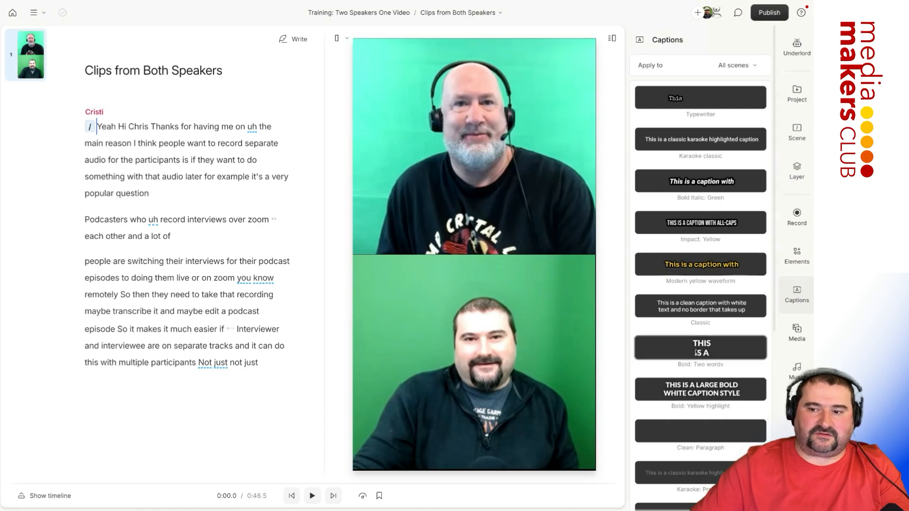
pyautogui.click(693, 186)
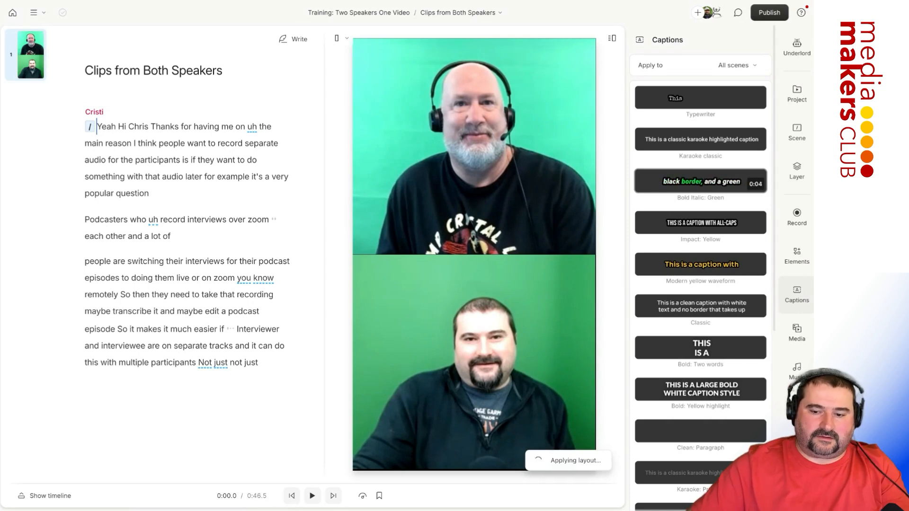
pyautogui.moveTo(498, 408); pyautogui.dragTo(492, 256)
pyautogui.moveTo(415, 232); pyautogui.dragTo(433, 232)
pyautogui.moveTo(447, 263)
pyautogui.mouseDown()
pyautogui.moveTo(448, 273)
pyautogui.moveTo(453, 259)
pyautogui.mouseUp()
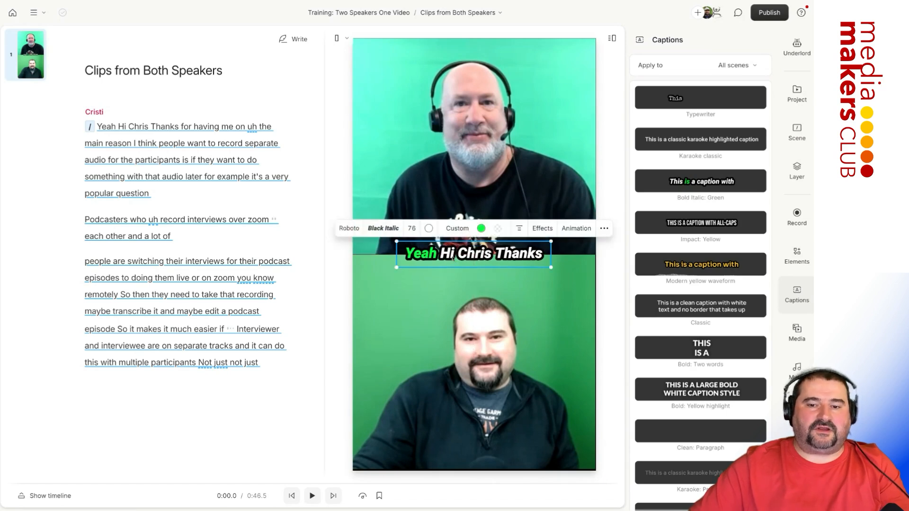
pyautogui.click(337, 173)
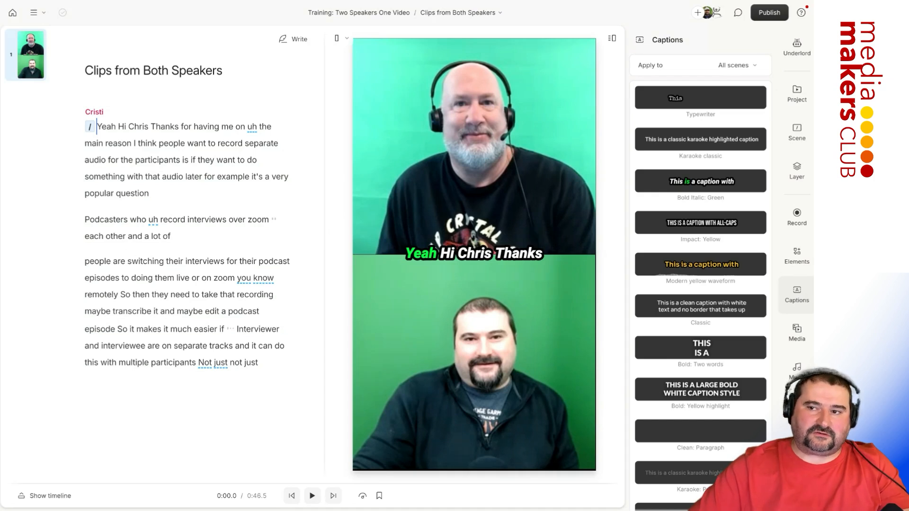
# Step: Set the current composition's video export resolution to Max (1080p), then close the export settings without exporting
pyautogui.click(775, 17)
pyautogui.click(600, 38)
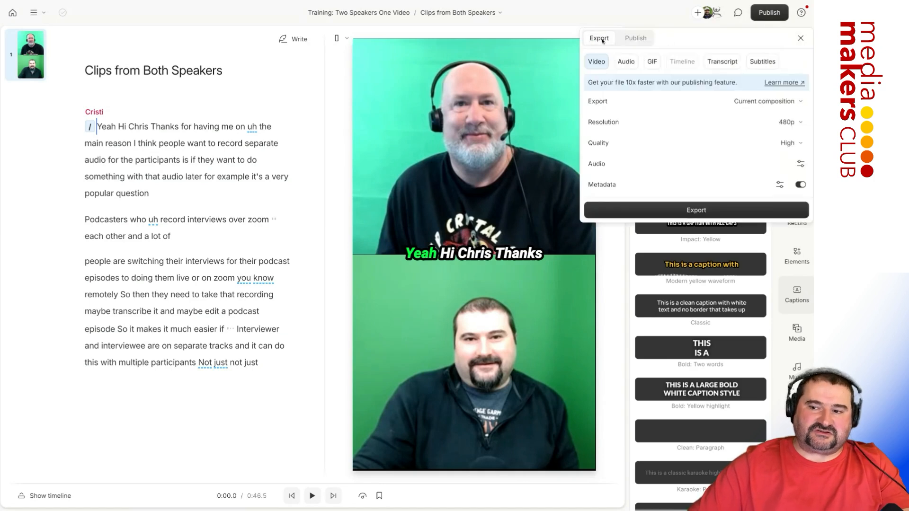
pyautogui.click(789, 122)
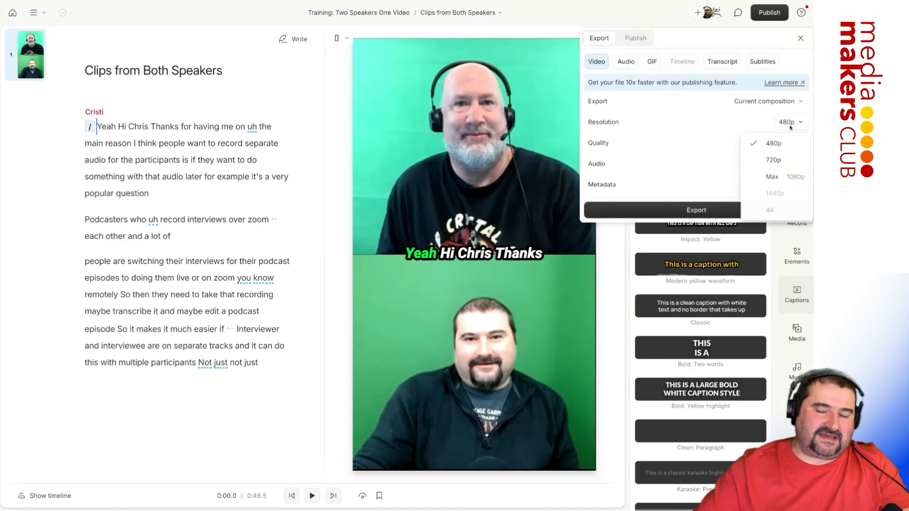
pyautogui.click(779, 183)
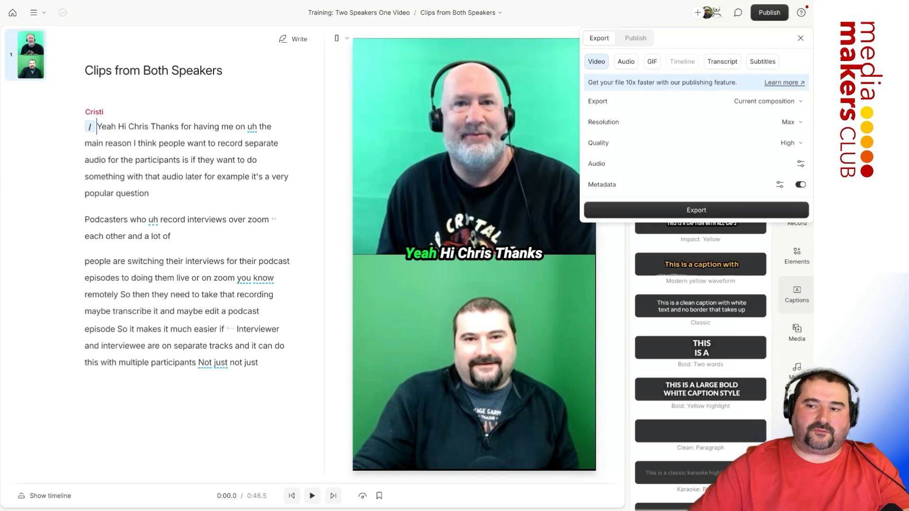
pyautogui.click(309, 159)
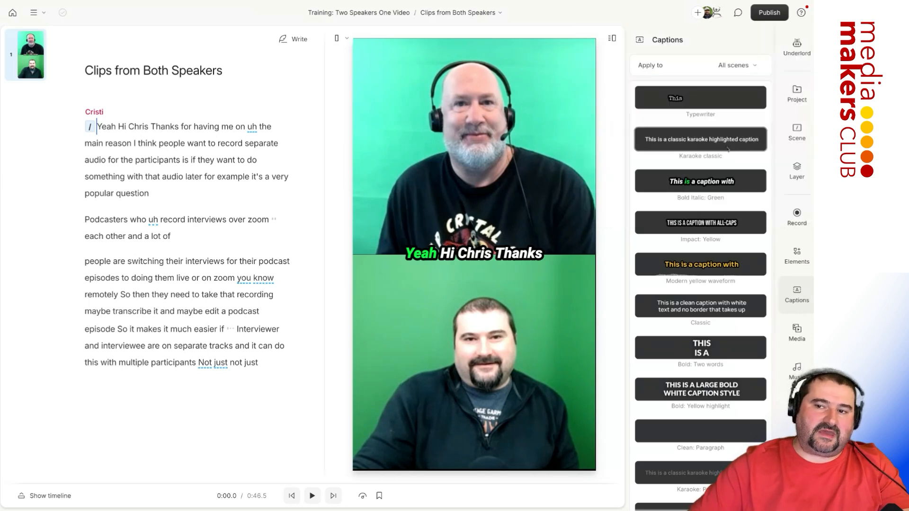
# Step: Show the project's list of compositions and files
pyautogui.click(789, 101)
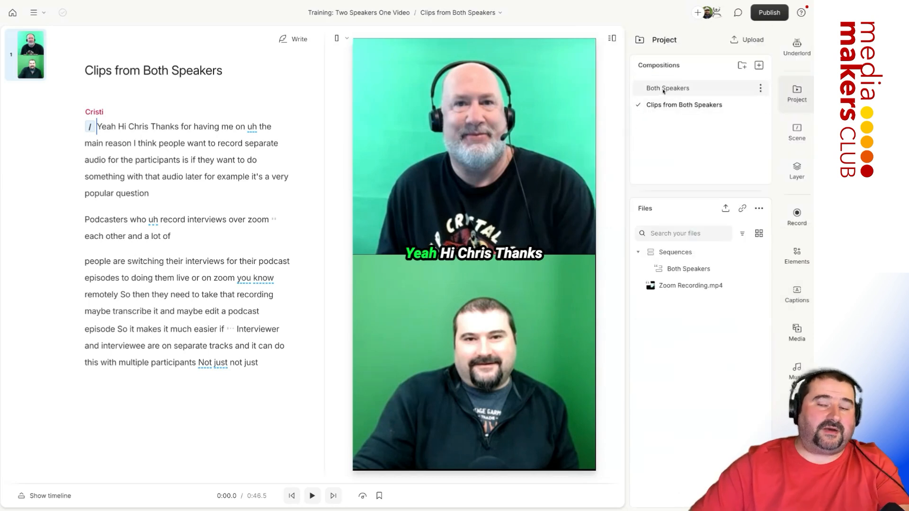